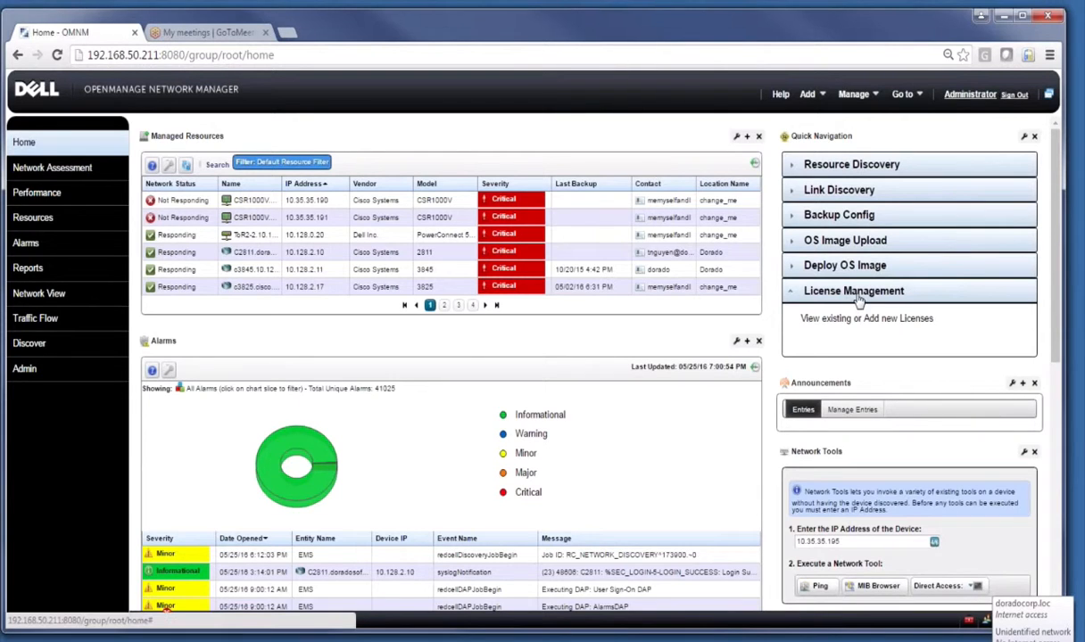
# - Open the License Viewer and view the license files available for registration without choosing one
pyautogui.click(812, 287)
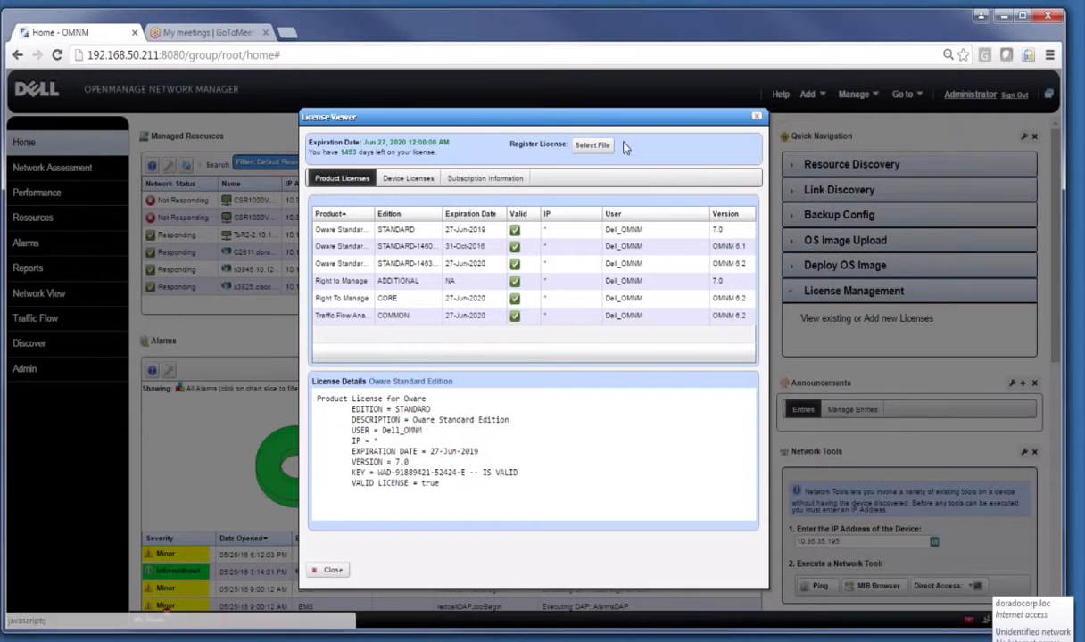
pyautogui.click(592, 144)
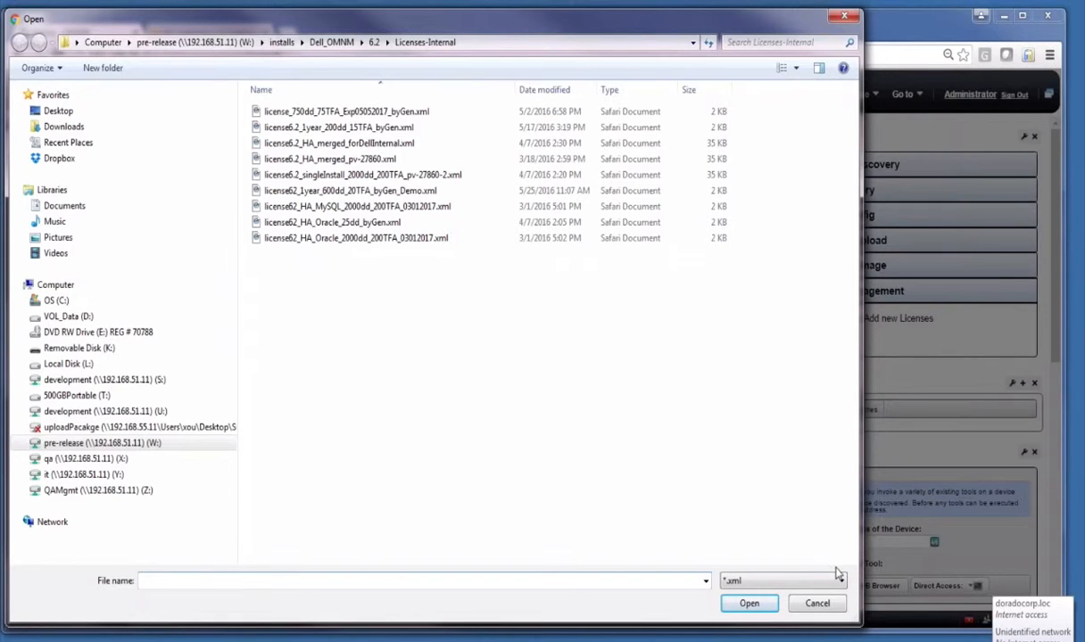
pyautogui.click(818, 604)
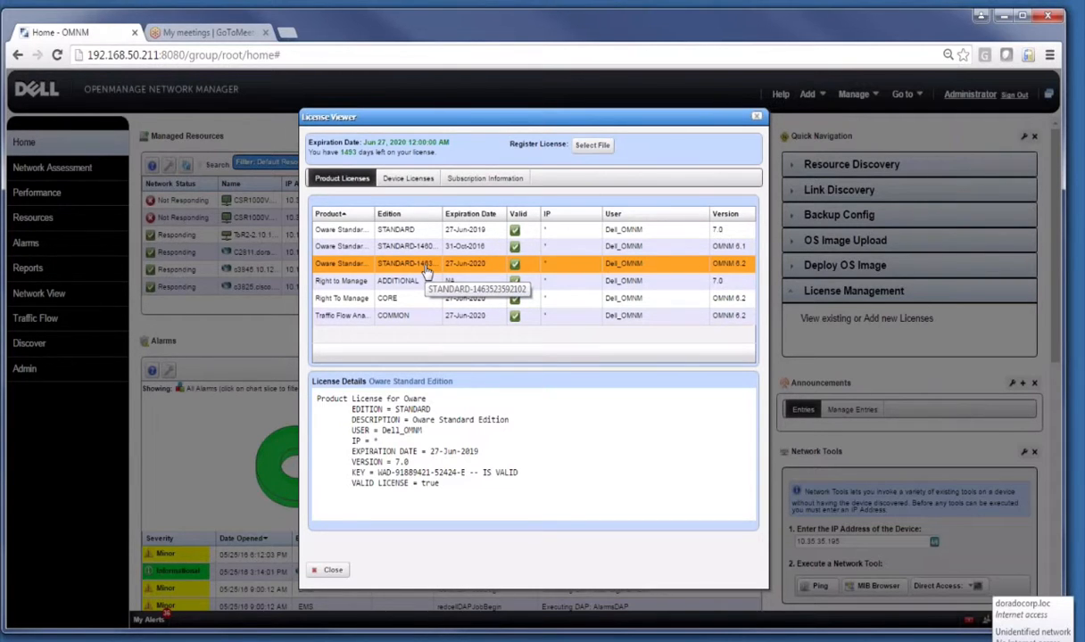
# - Examine the license details of the Right to Manage ADDITIONAL product license
pyautogui.click(415, 298)
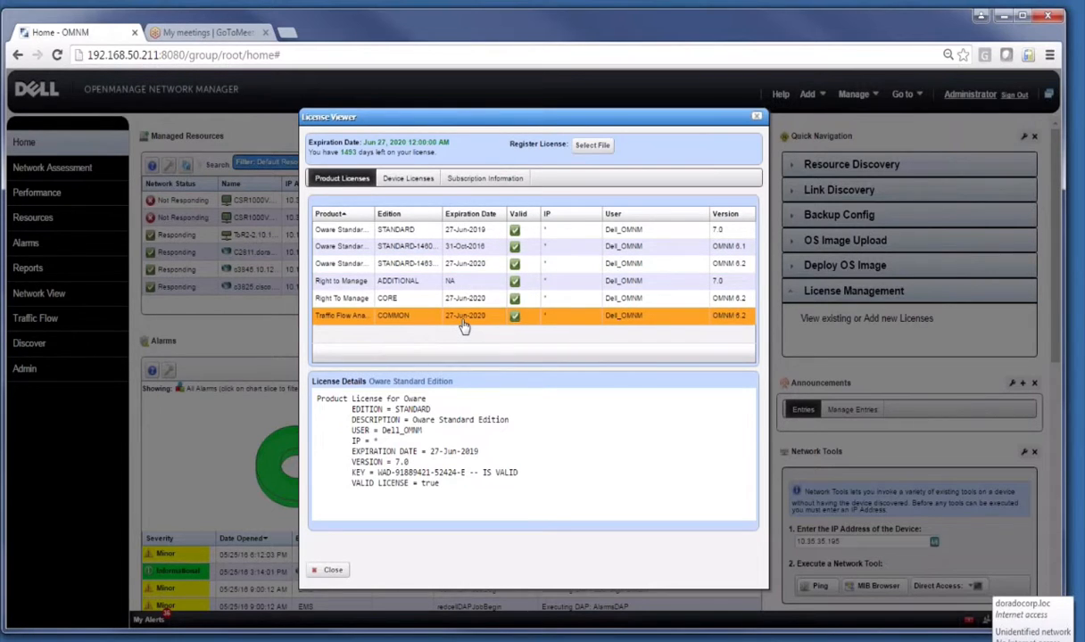
pyautogui.click(401, 285)
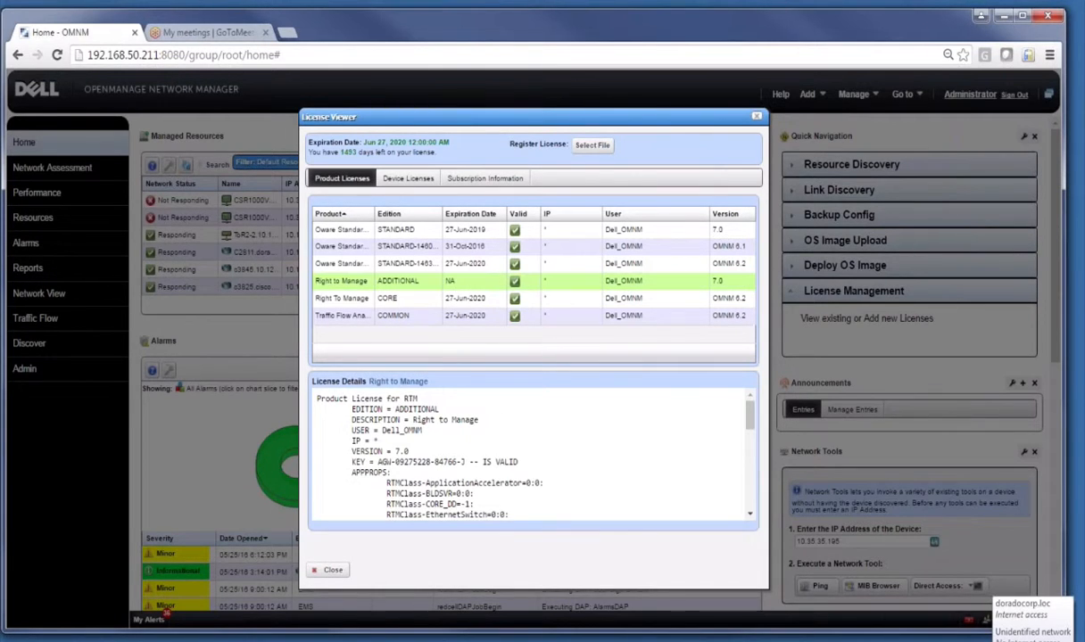
pyautogui.moveTo(750, 414)
pyautogui.mouseDown()
pyautogui.moveTo(751, 469)
pyautogui.moveTo(754, 413)
pyautogui.mouseUp()
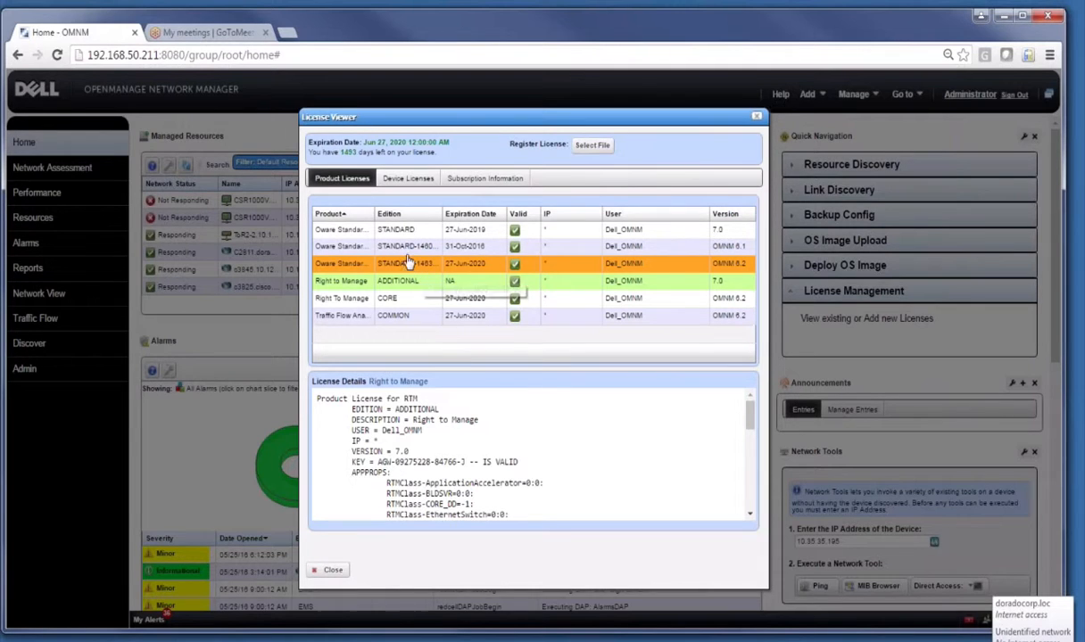
# - Examine the RTMTotal of the Right To Manage CORE license and compare it with the device license limits
pyautogui.click(366, 298)
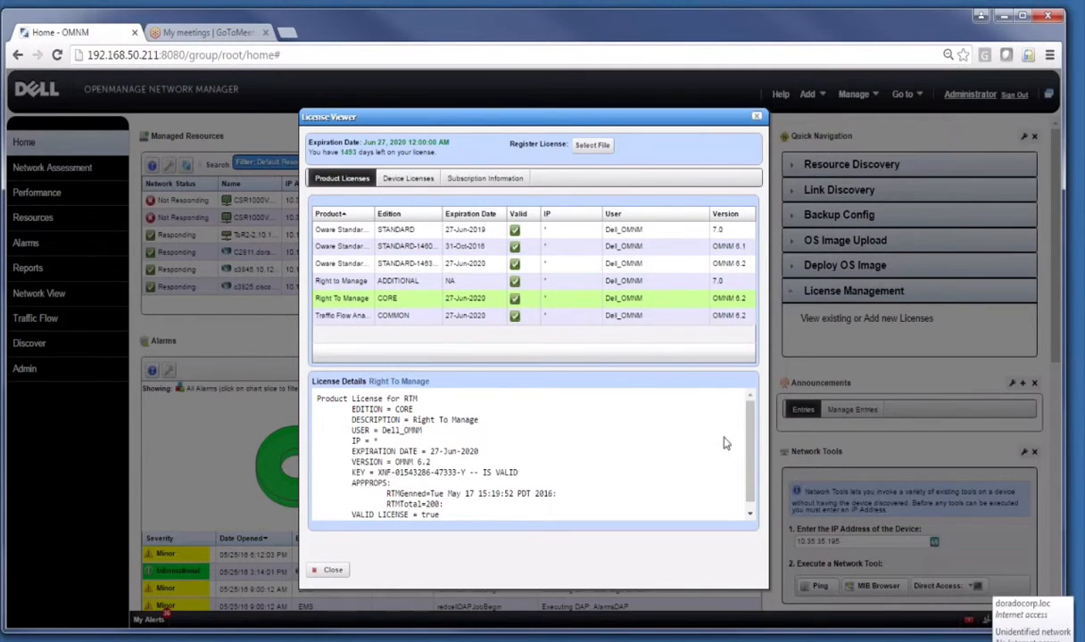
pyautogui.scroll(-1, 719, 437)
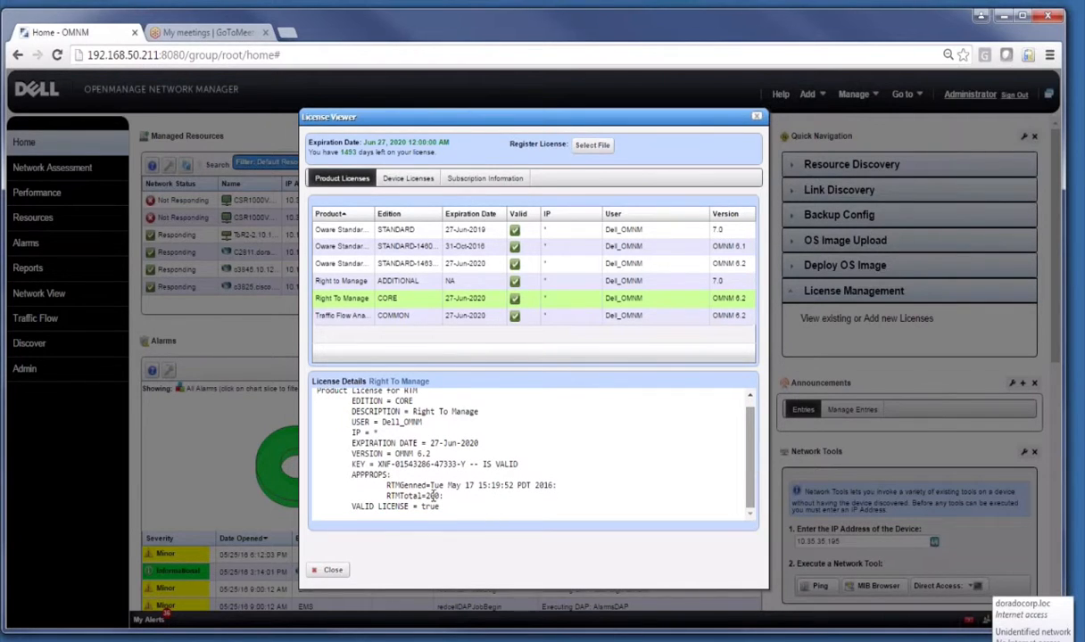
pyautogui.moveTo(444, 496); pyautogui.dragTo(388, 496)
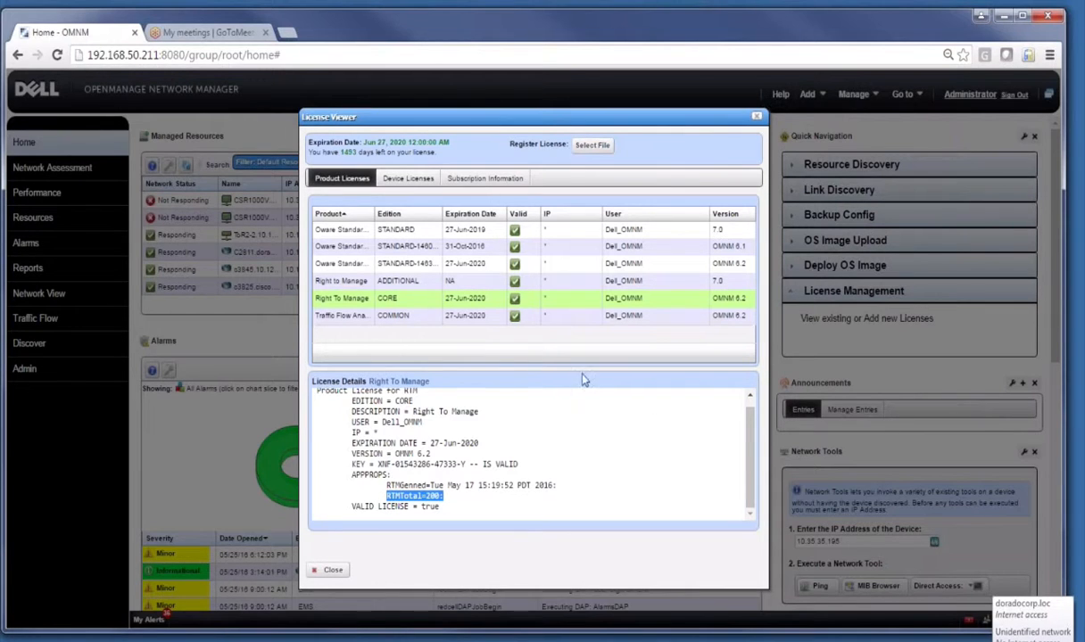
pyautogui.click(413, 180)
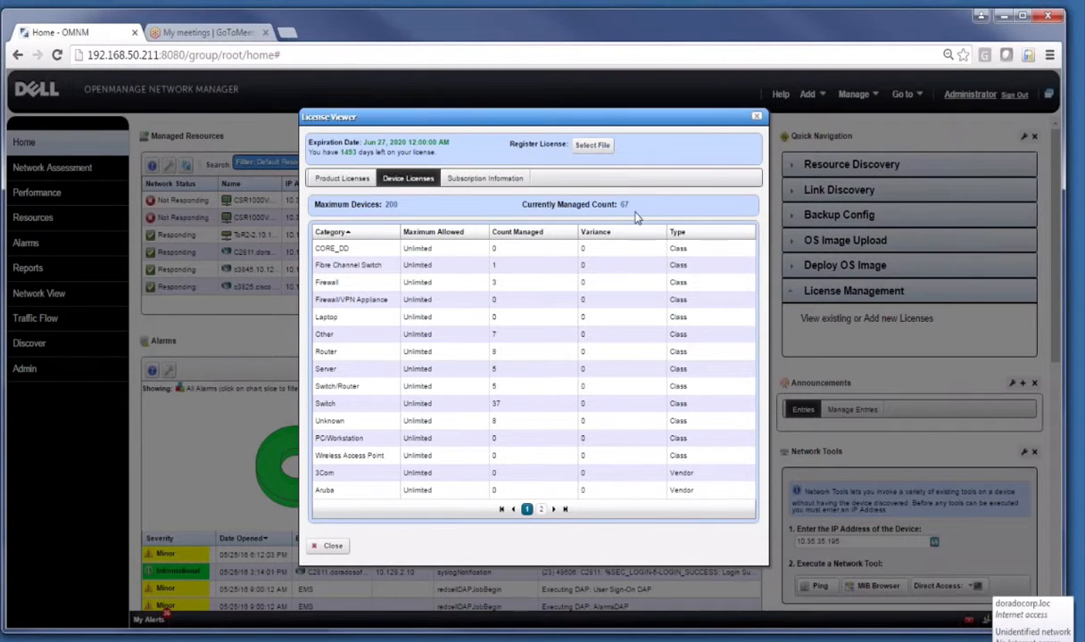
pyautogui.click(336, 180)
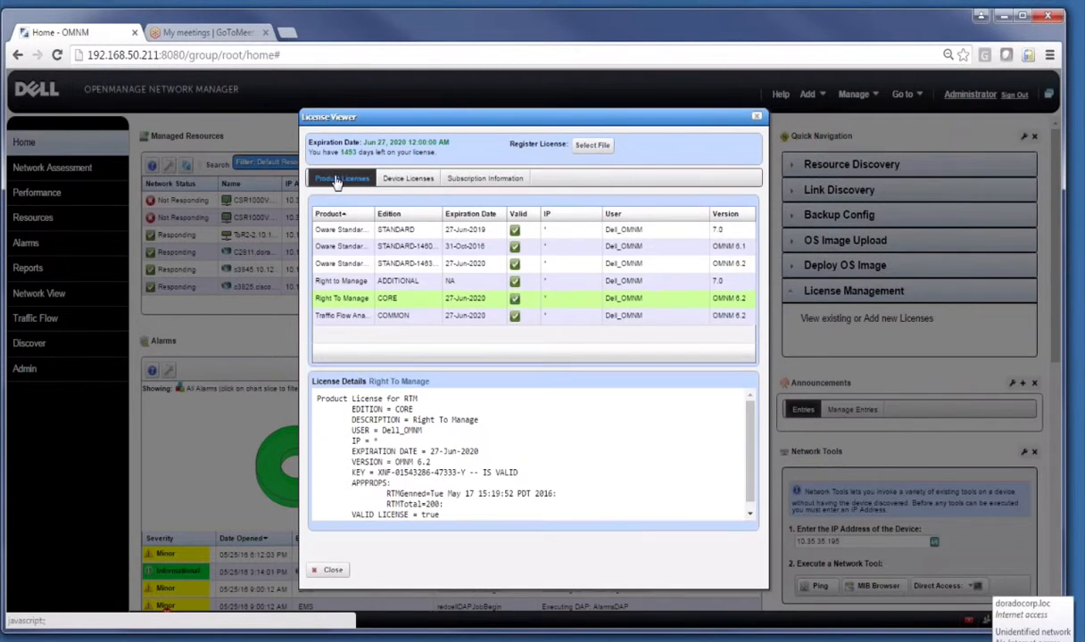
# - Start registering a license file and browse to installs > Dell_OMNM > 6.2 > Licenses-Internal on the pre-release (W:) drive
pyautogui.click(581, 151)
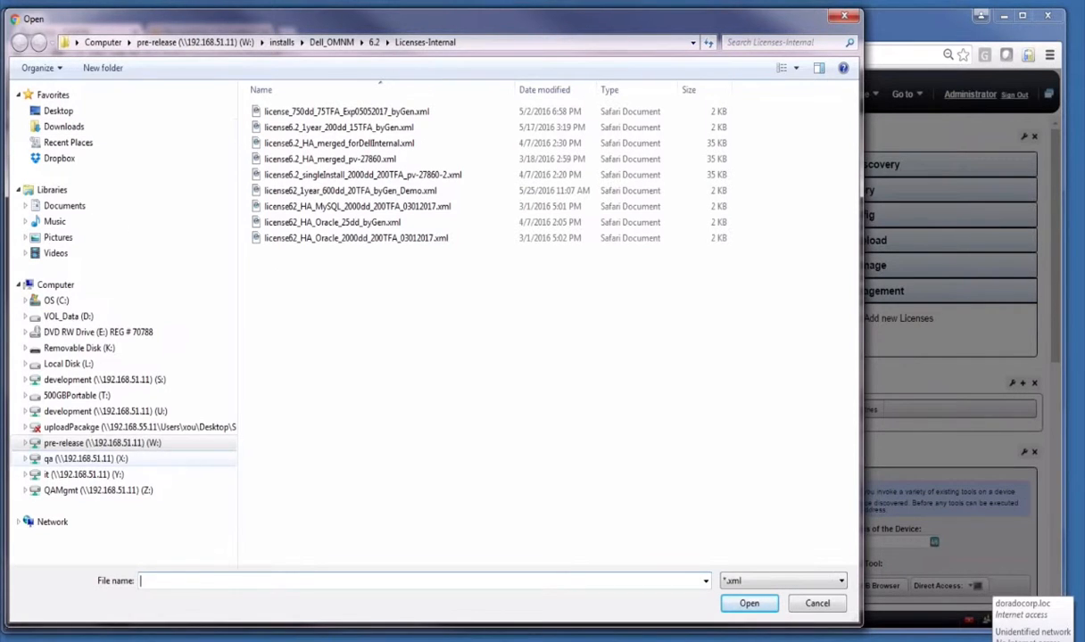
pyautogui.click(103, 444)
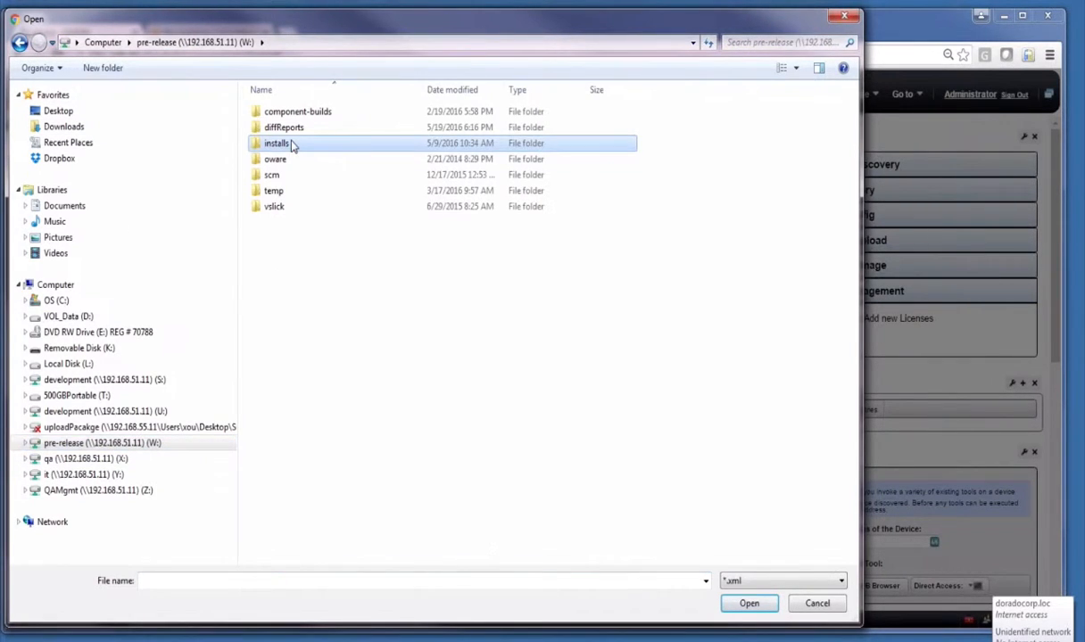
pyautogui.doubleClick(291, 149)
pyautogui.doubleClick(301, 290)
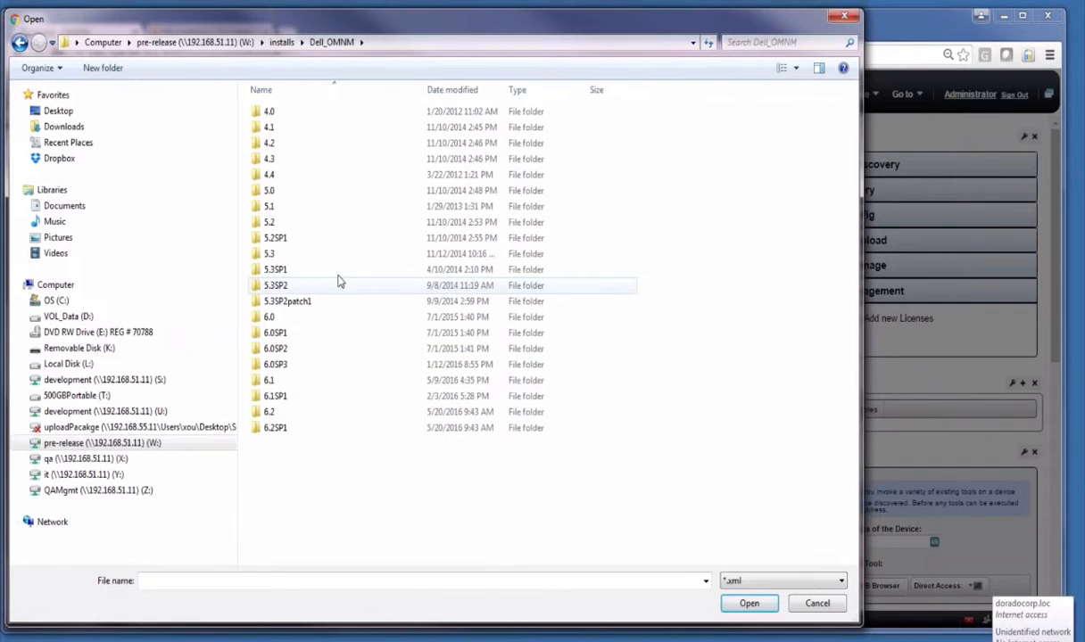
pyautogui.doubleClick(270, 412)
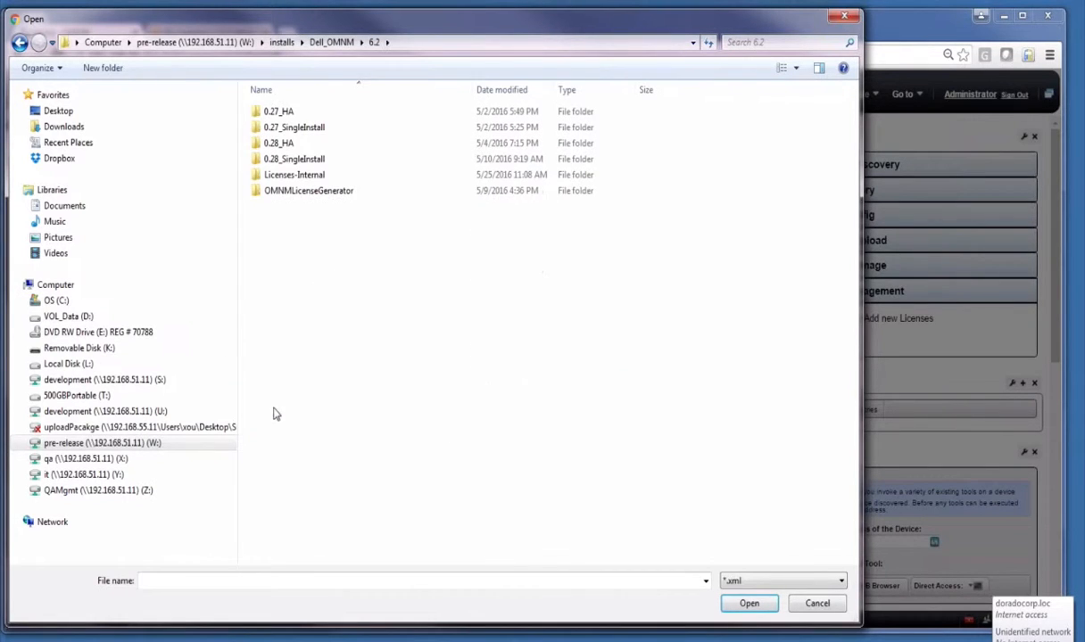
pyautogui.doubleClick(290, 173)
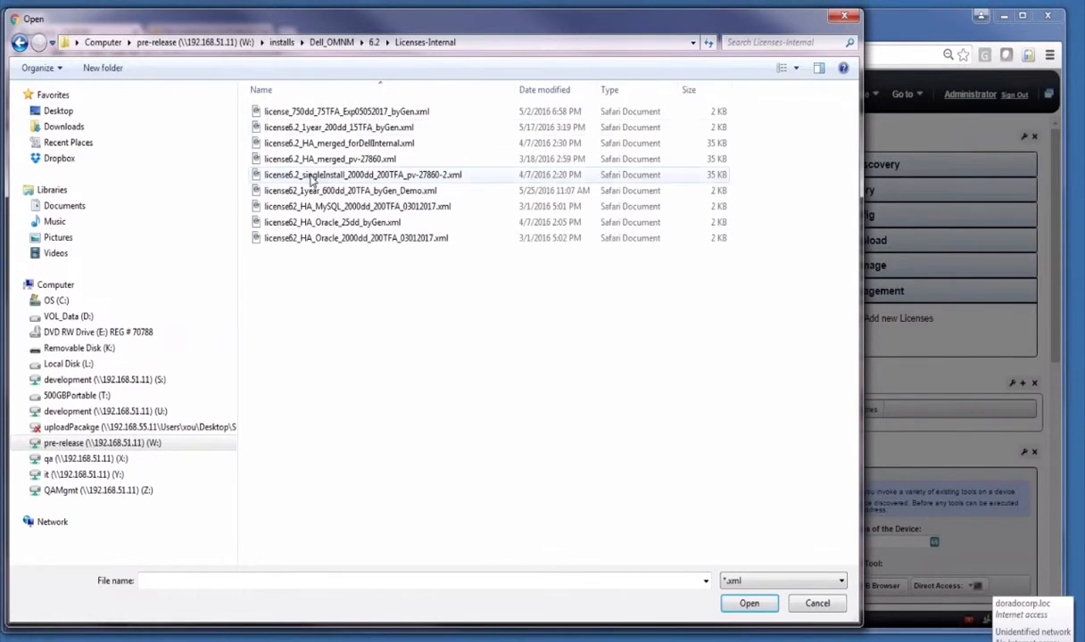
# - Sort the license files by date modified and register license62_1year_600dd_20TFA_byGen_Demo.xml
pyautogui.click(551, 90)
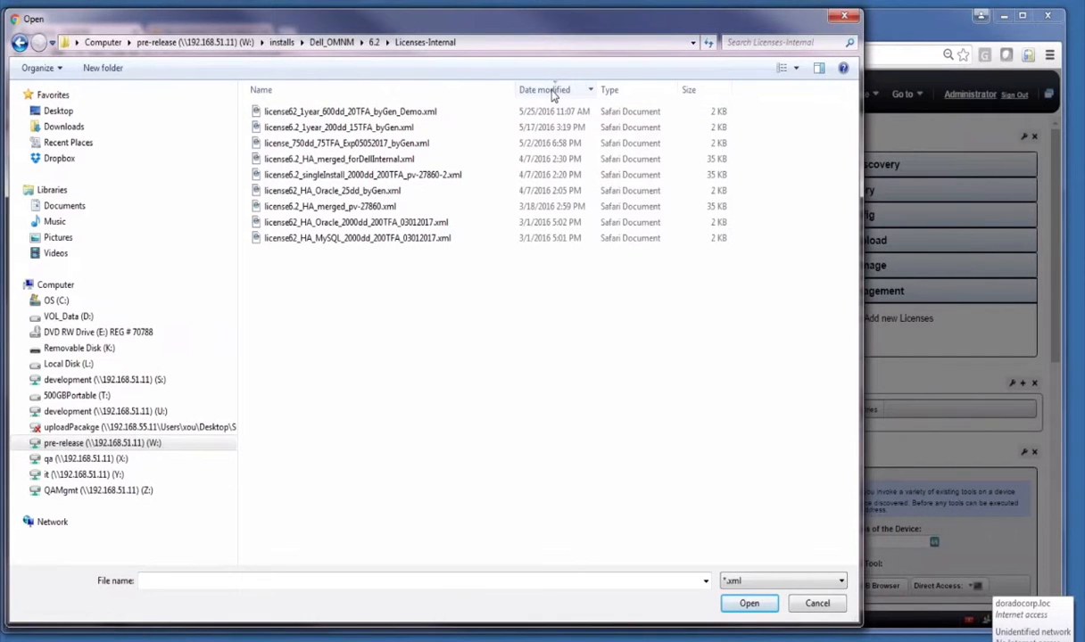
pyautogui.click(396, 115)
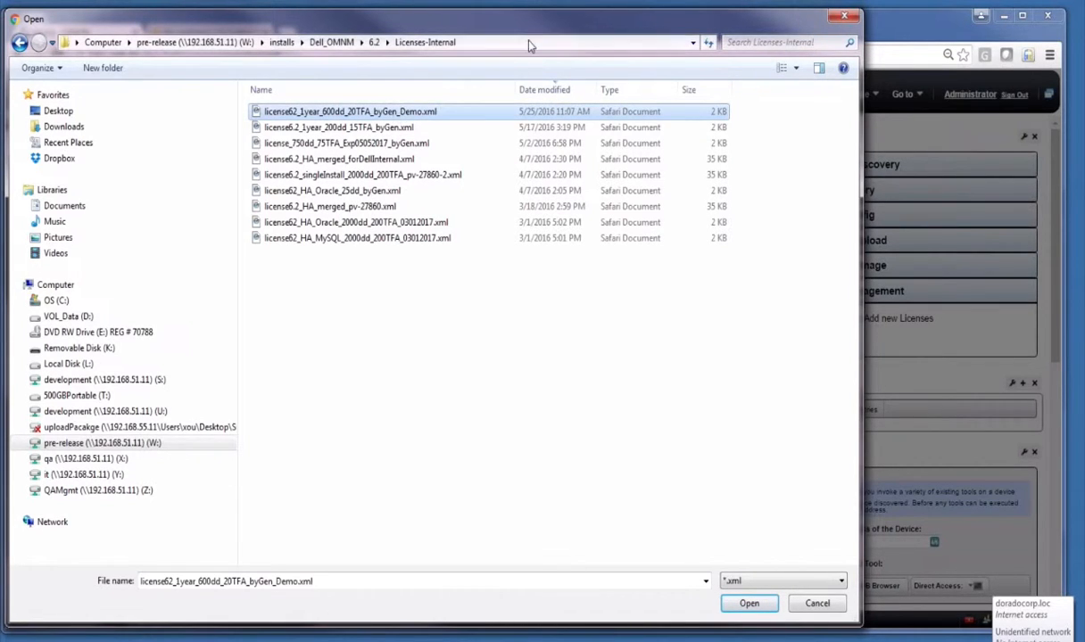
pyautogui.moveTo(513, 26); pyautogui.dragTo(0, 1)
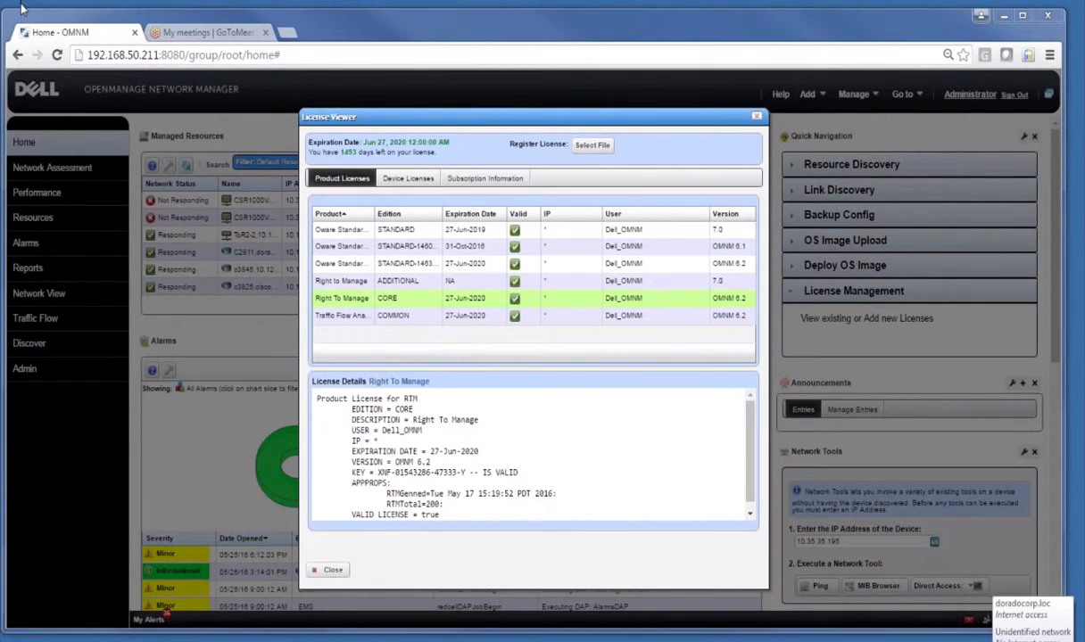
pyautogui.moveTo(22, 9); pyautogui.dragTo(700, 35)
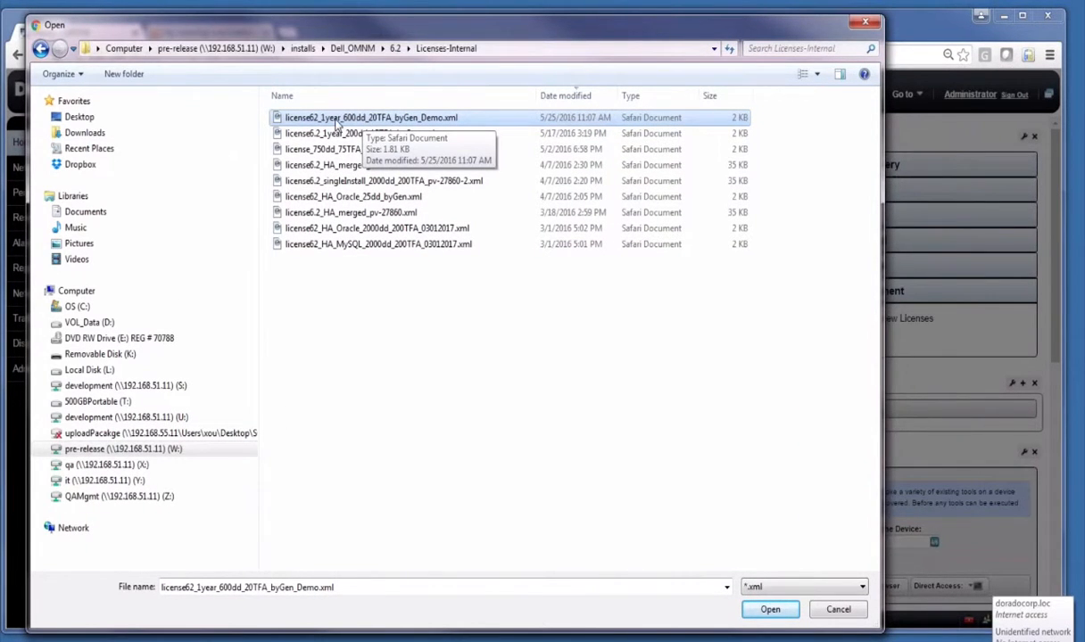
pyautogui.click(775, 610)
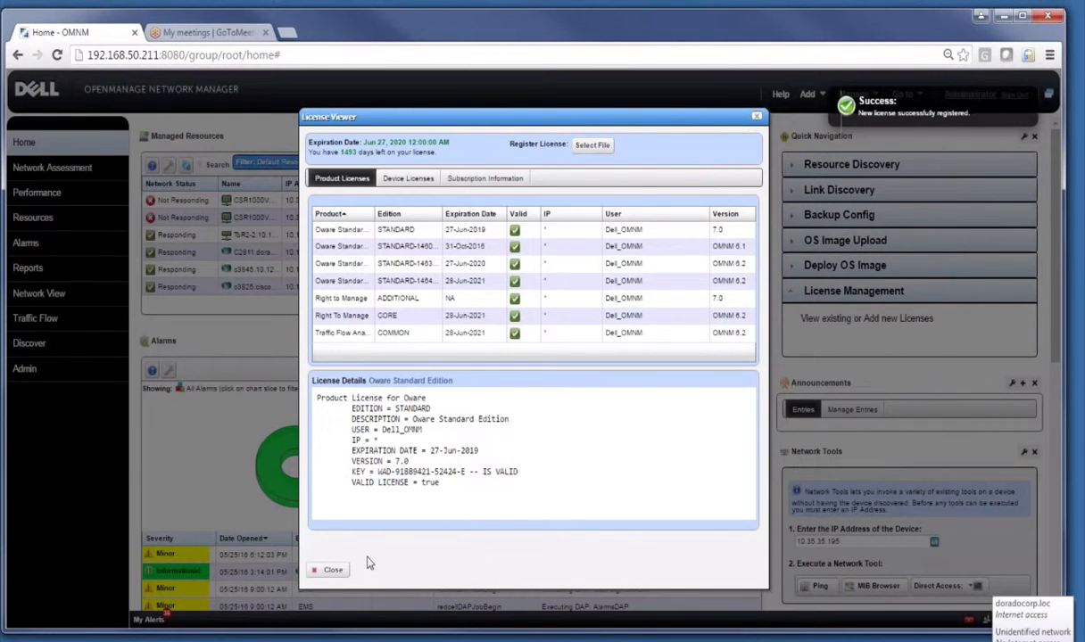
# - Check the maximum device count and the MaxExporterCount in the Traffic Flow Analyzer license details
pyautogui.click(404, 178)
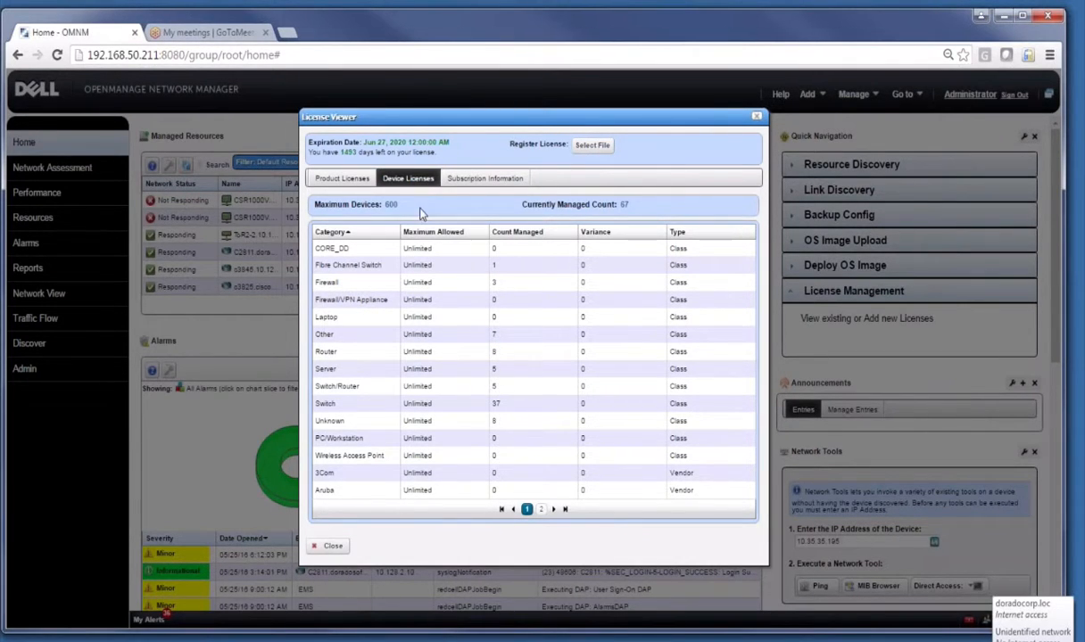
pyautogui.click(333, 179)
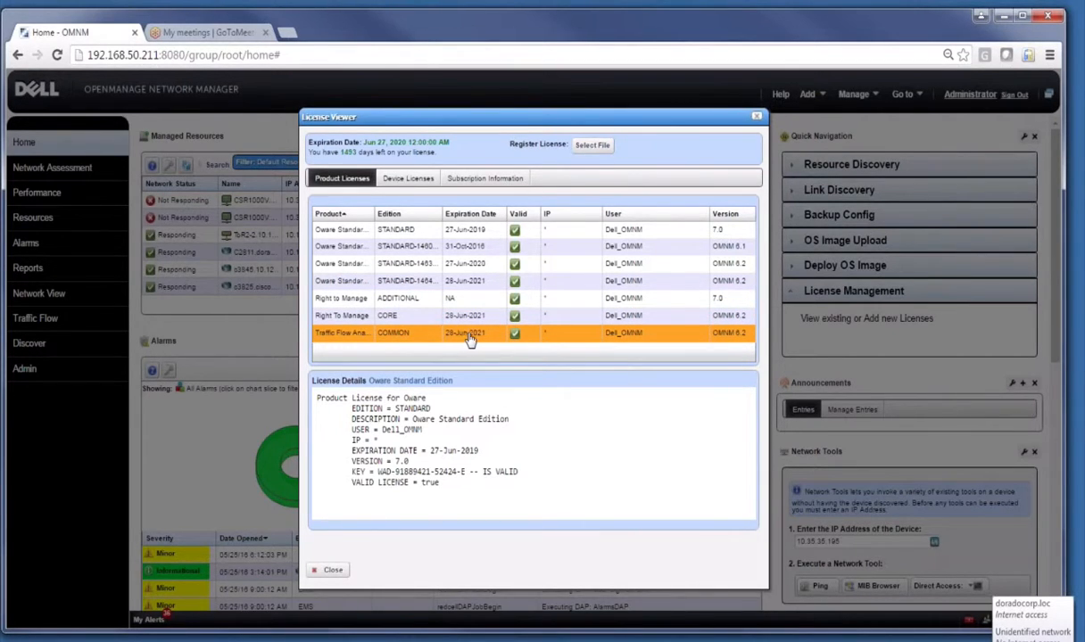
pyautogui.click(424, 338)
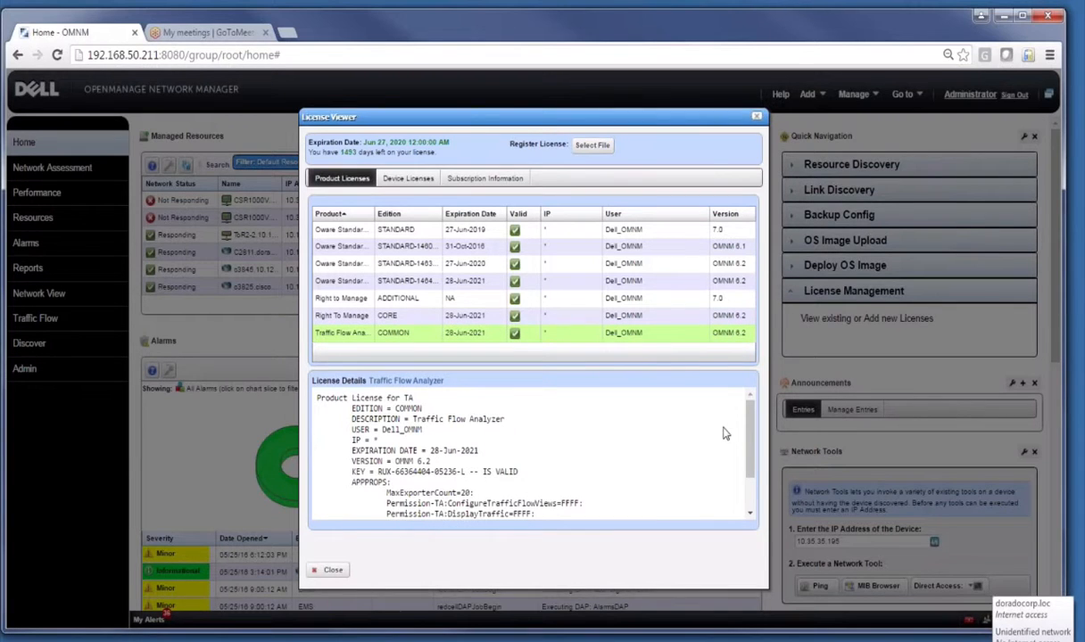
pyautogui.moveTo(752, 450); pyautogui.dragTo(752, 464)
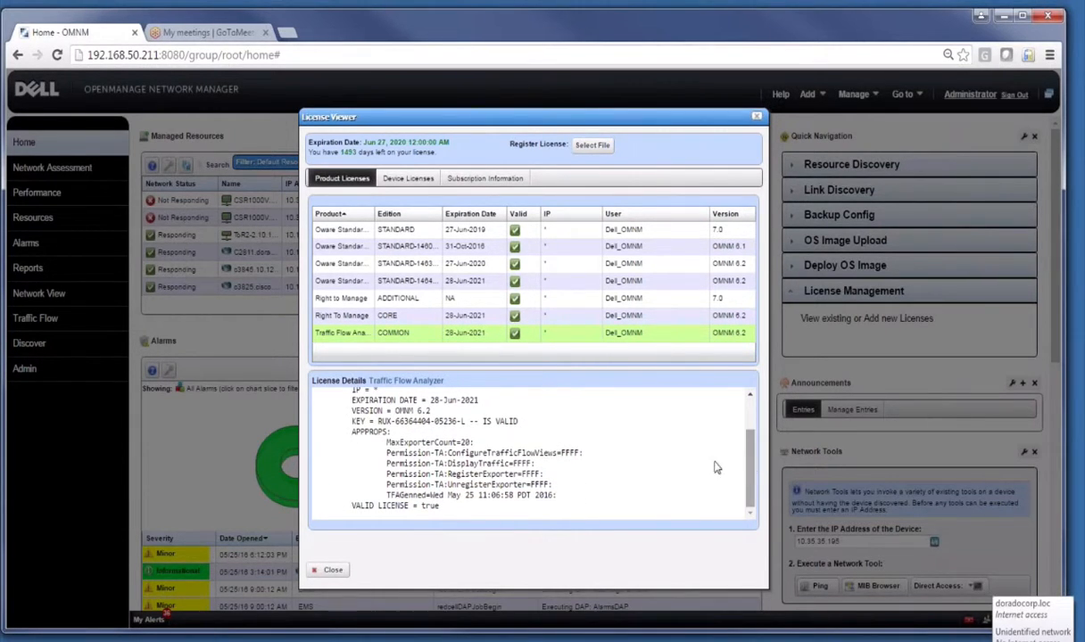
pyautogui.moveTo(474, 442); pyautogui.dragTo(430, 440)
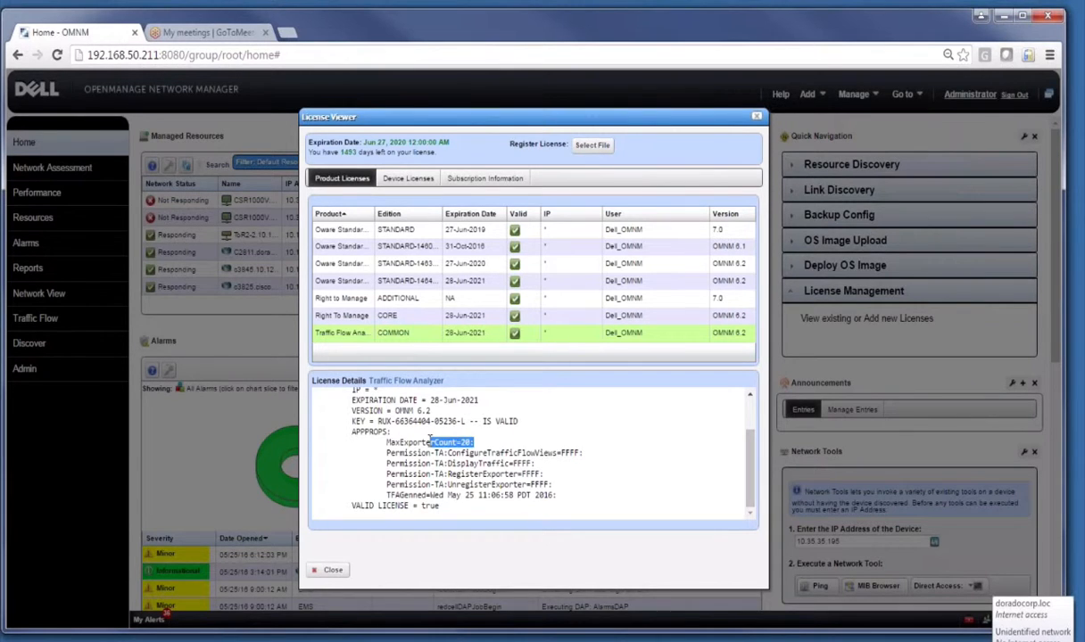
# - Examine the RTMTotal in the updated Right To Manage CORE license and close the License Viewer
pyautogui.click(404, 315)
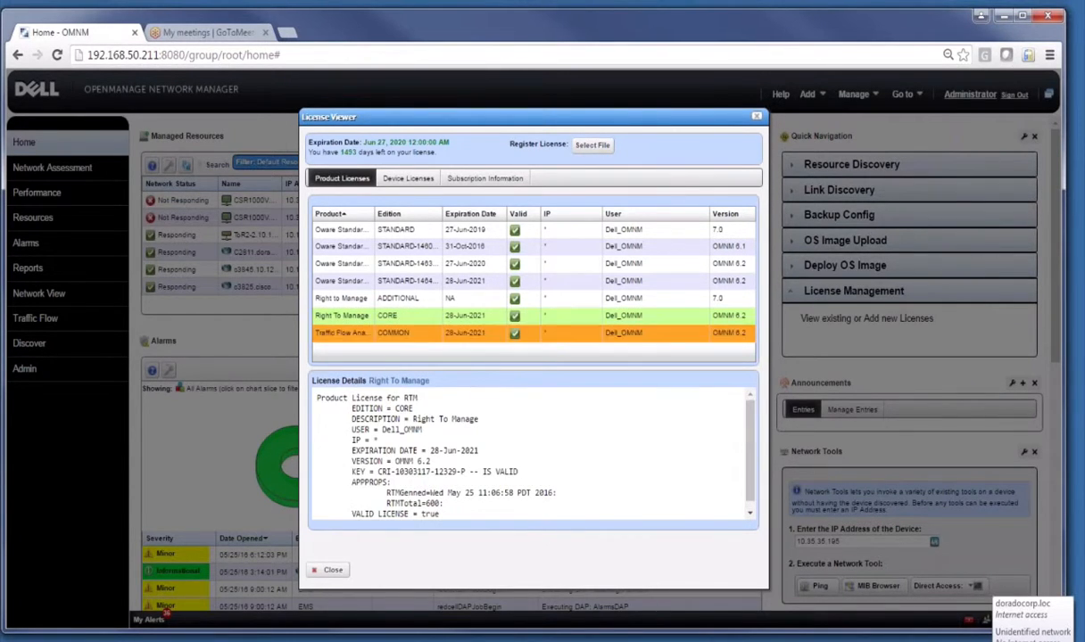
pyautogui.moveTo(443, 503); pyautogui.dragTo(413, 493)
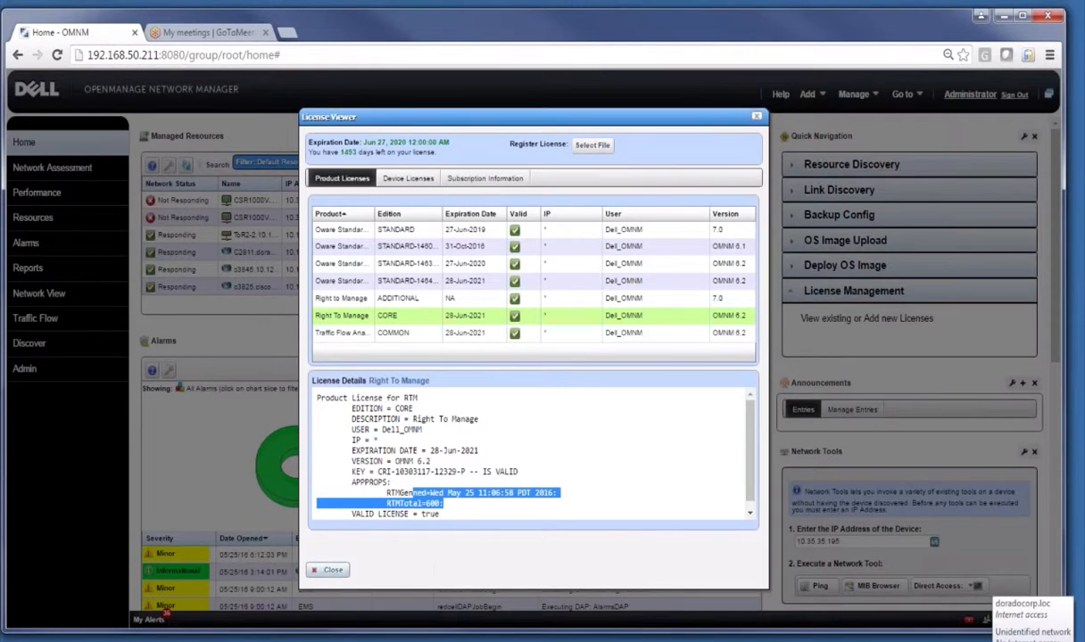
pyautogui.click(328, 570)
# - Switch to the terminal session, import license6.2_singleInstall_2000dd_200TFA.xml with the licenseimporter command, and minimize the terminal
pyautogui.hotkey('alt', 'Tab')
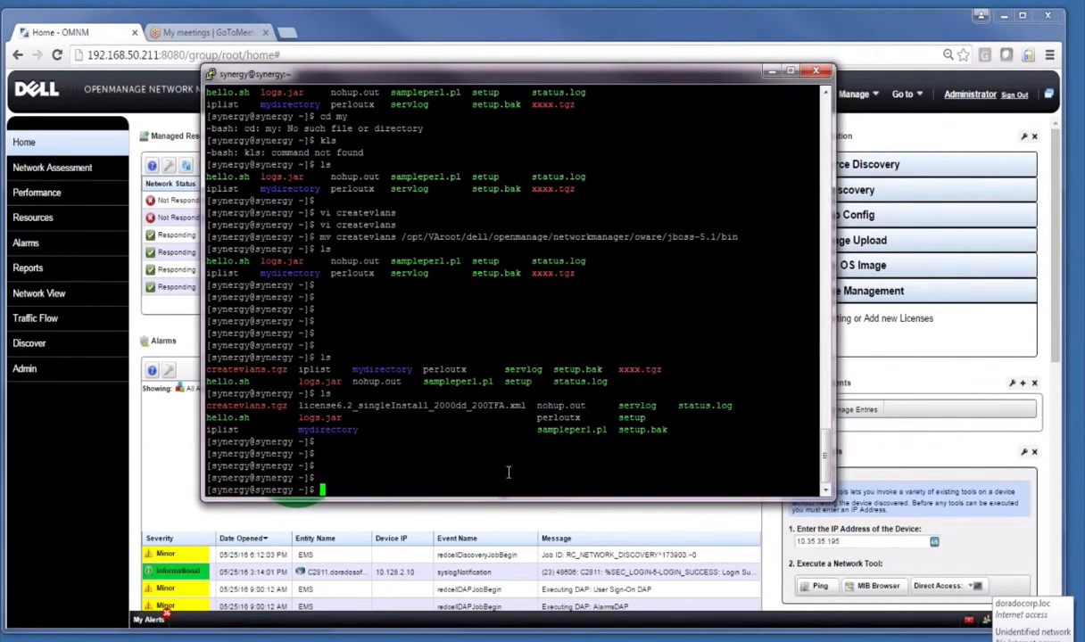
pyautogui.write('licen')
pyautogui.write('eeimporter lic')
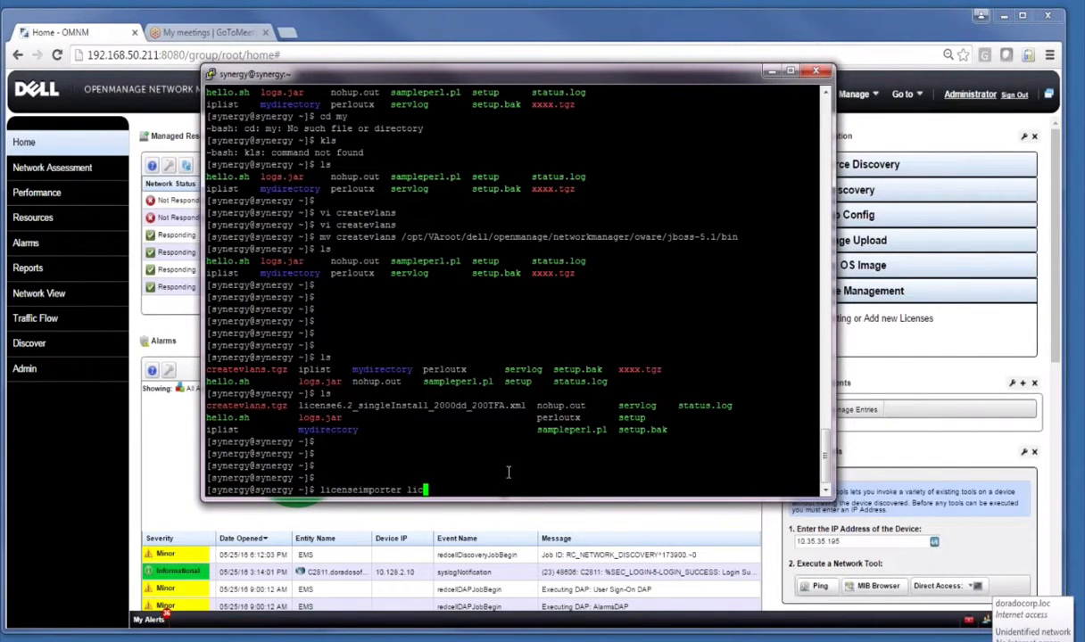
pyautogui.press('Tab')
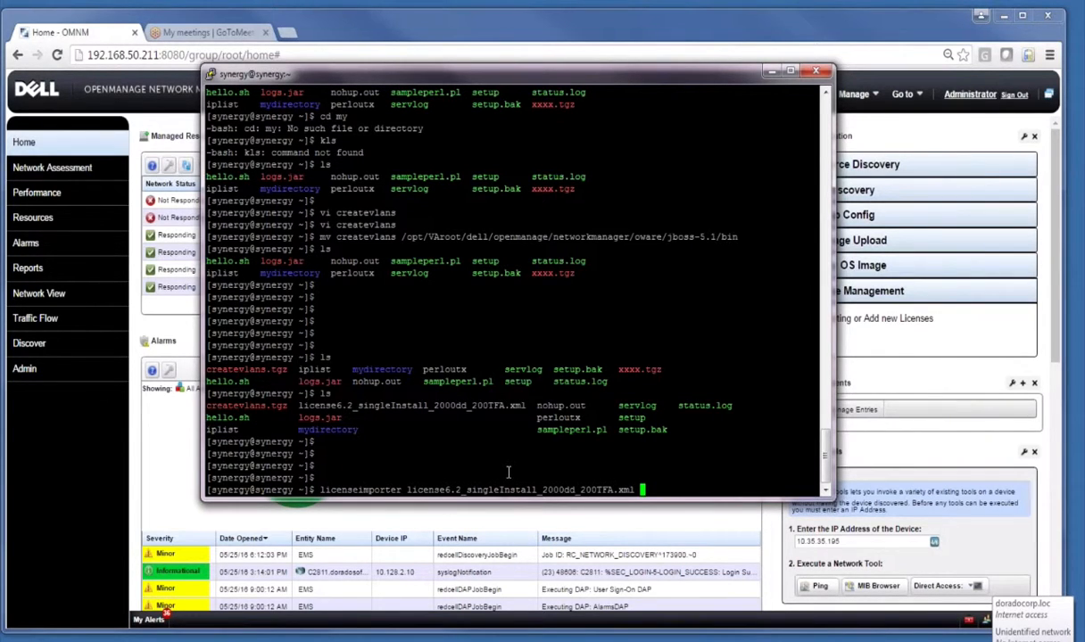
pyautogui.press('Return')
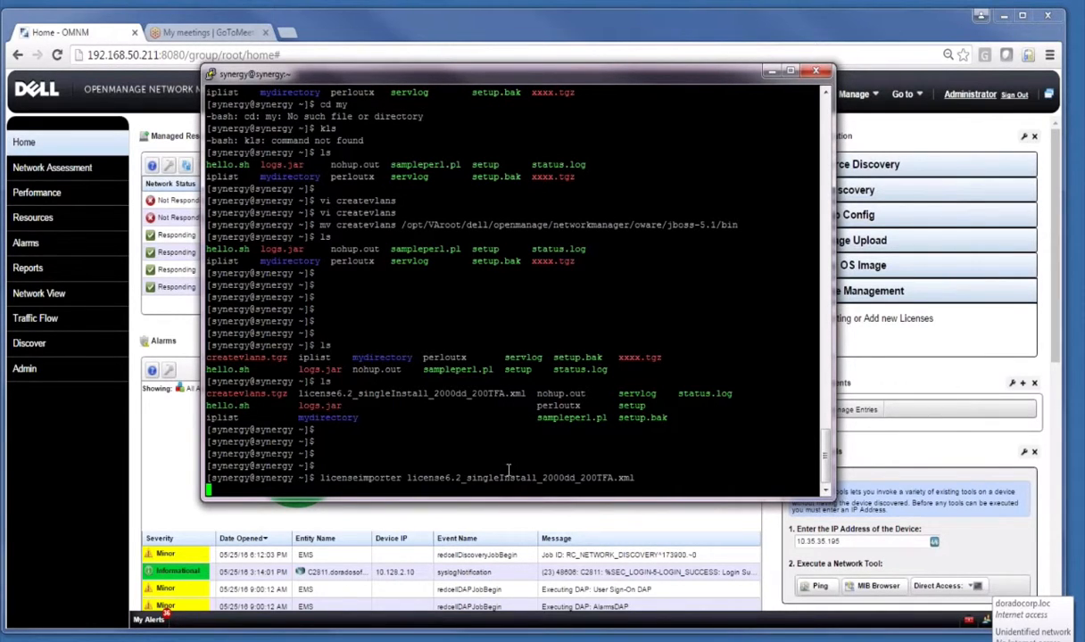
pyautogui.moveTo(555, 498); pyautogui.dragTo(574, 557)
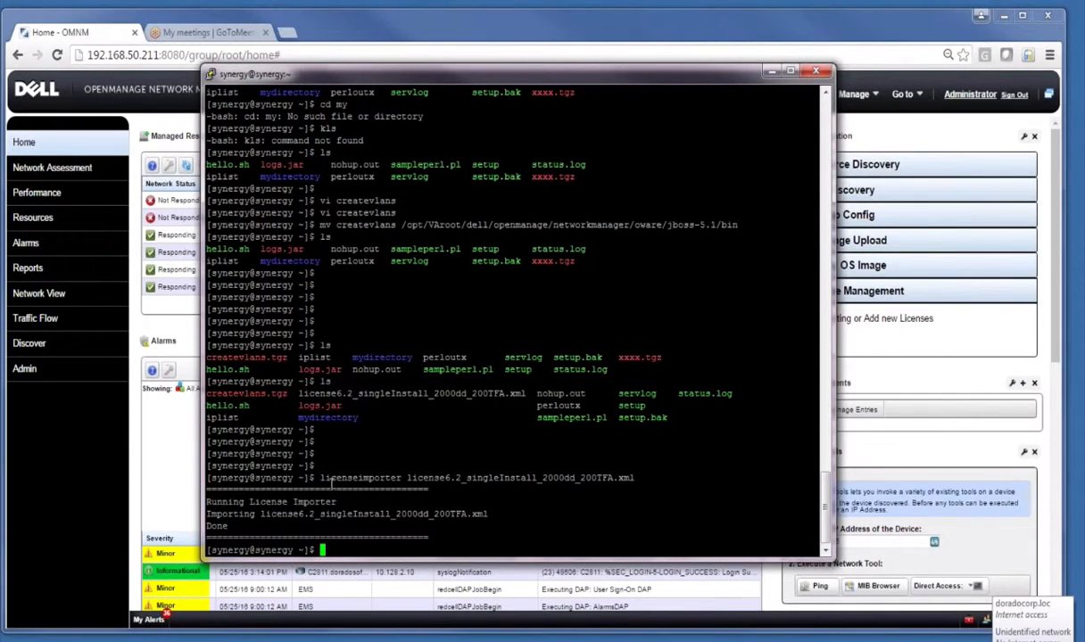
pyautogui.click(769, 74)
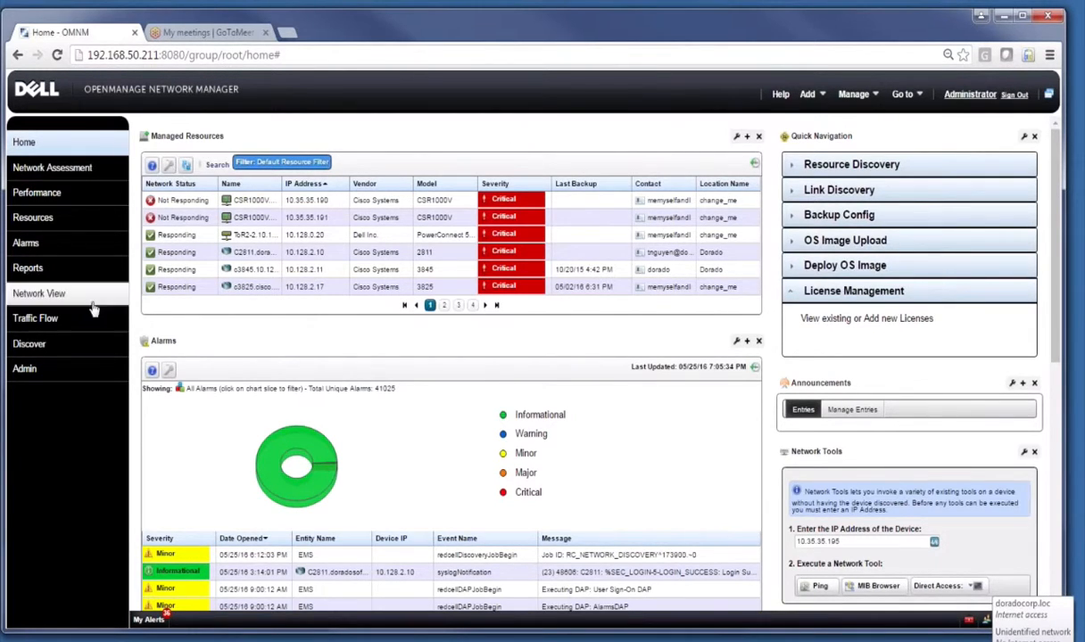
# - Open the Discover page and look at the options for creating a new discovery profile
pyautogui.click(52, 346)
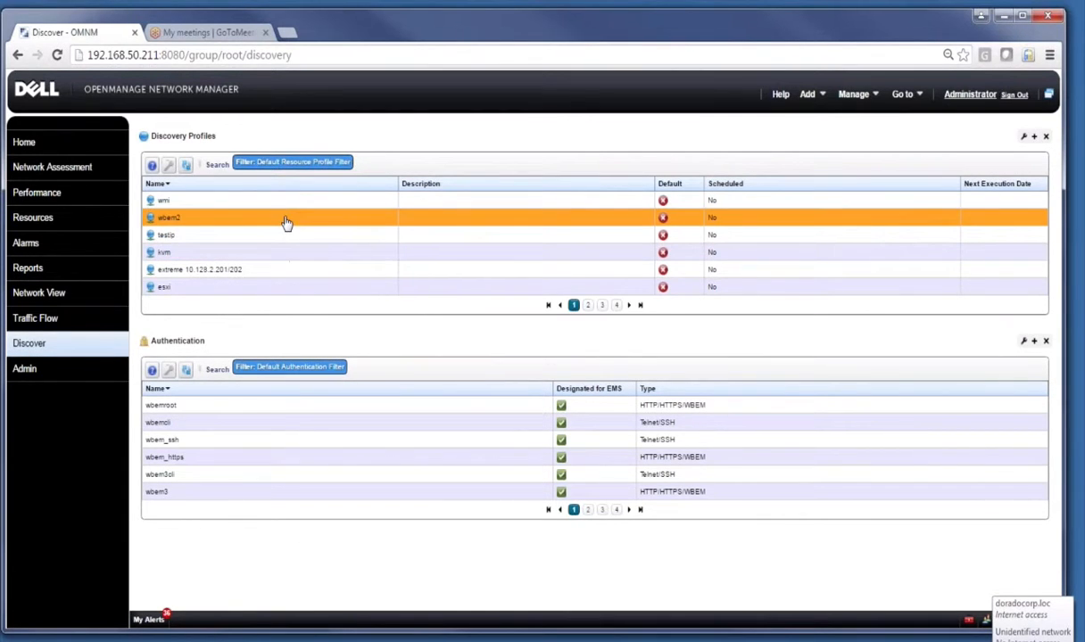
pyautogui.click(19, 145)
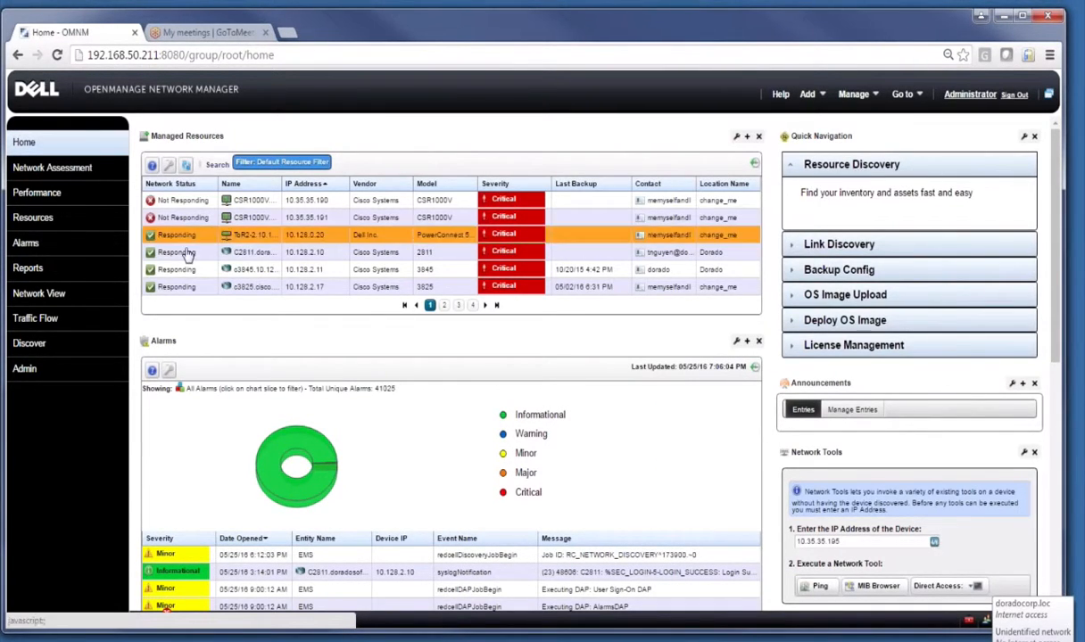
pyautogui.click(68, 347)
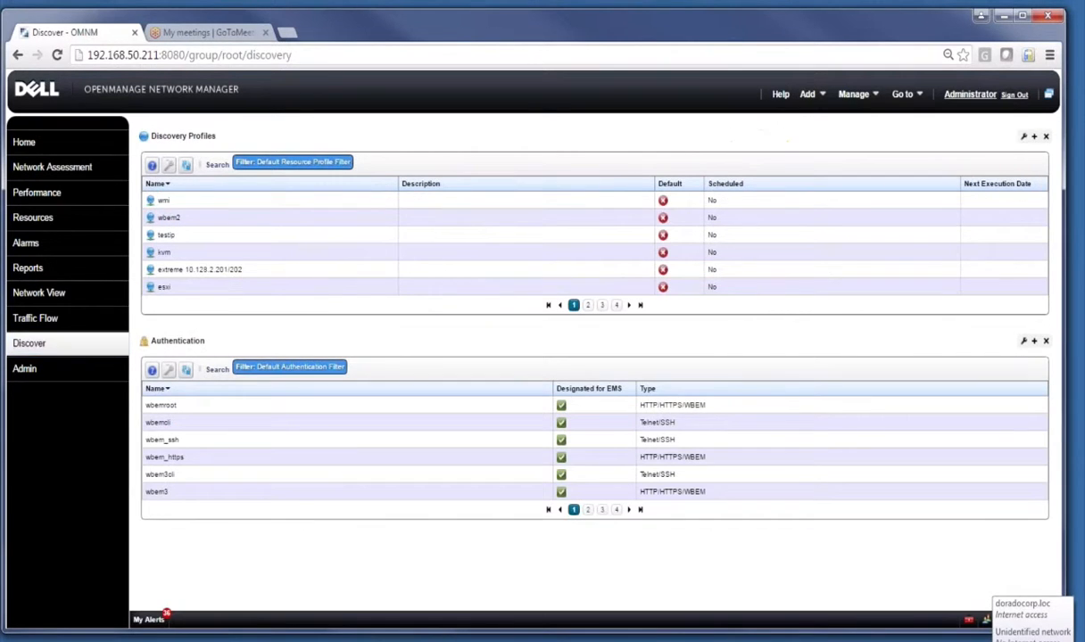
pyautogui.rightClick(343, 201)
pyautogui.moveTo(362, 201)
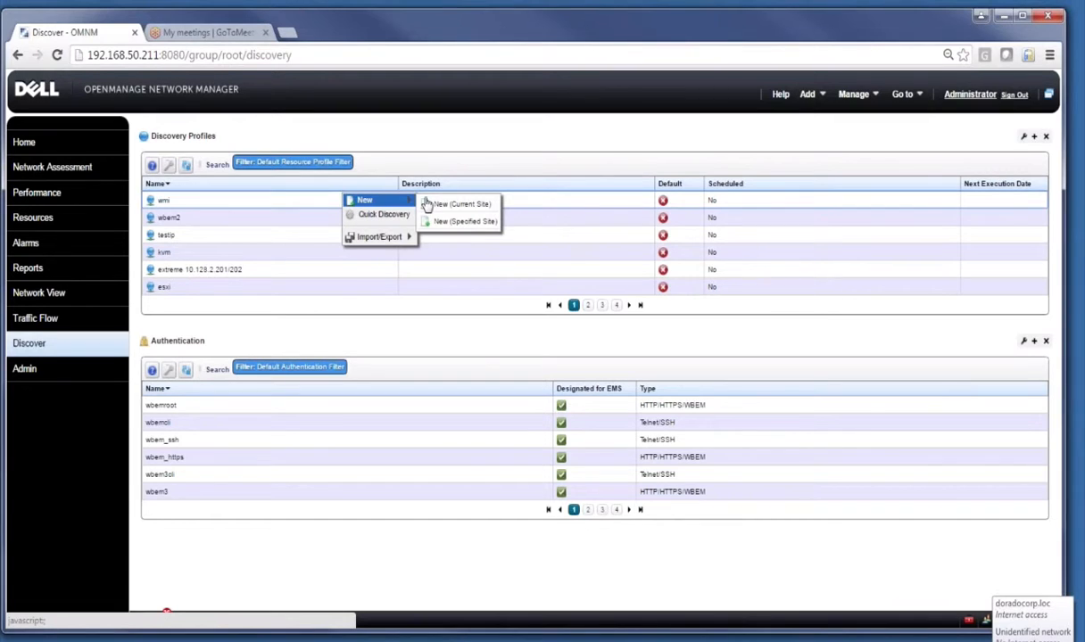
pyautogui.click(430, 205)
# - Search the discovery profiles for demo and open DEMO DiscoveryProfile for editing
pyautogui.click(220, 167)
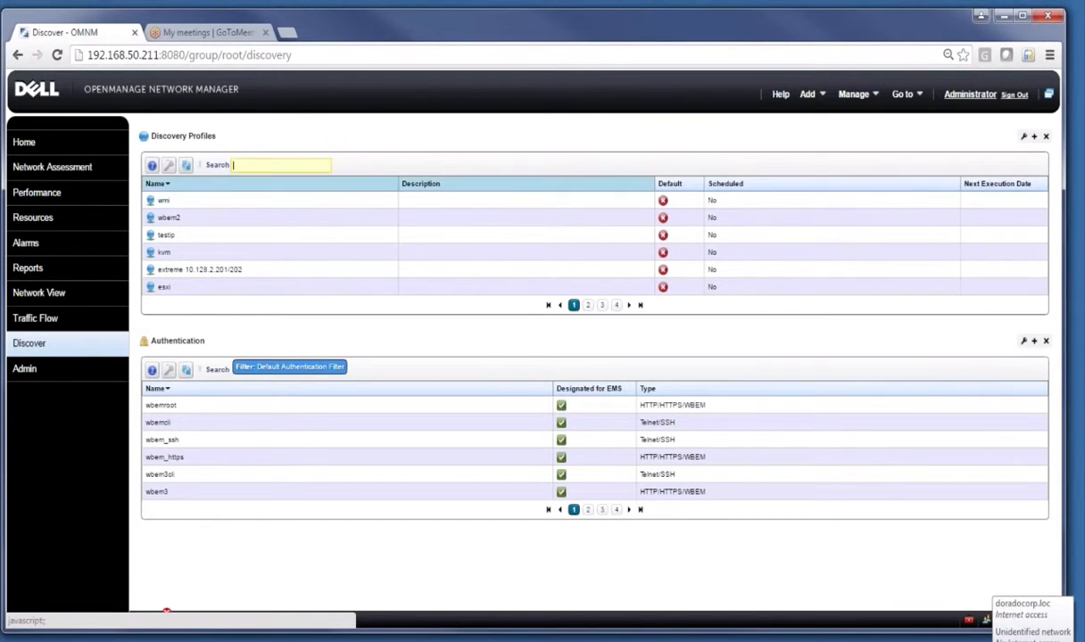
pyautogui.write('demo')
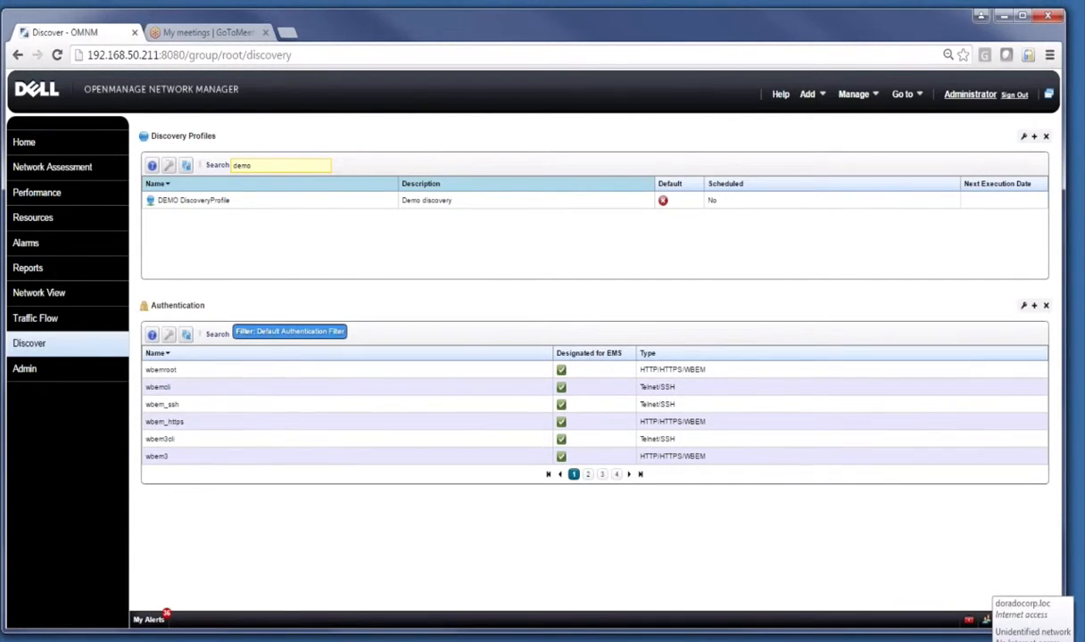
pyautogui.click(452, 204)
pyautogui.rightClick(453, 204)
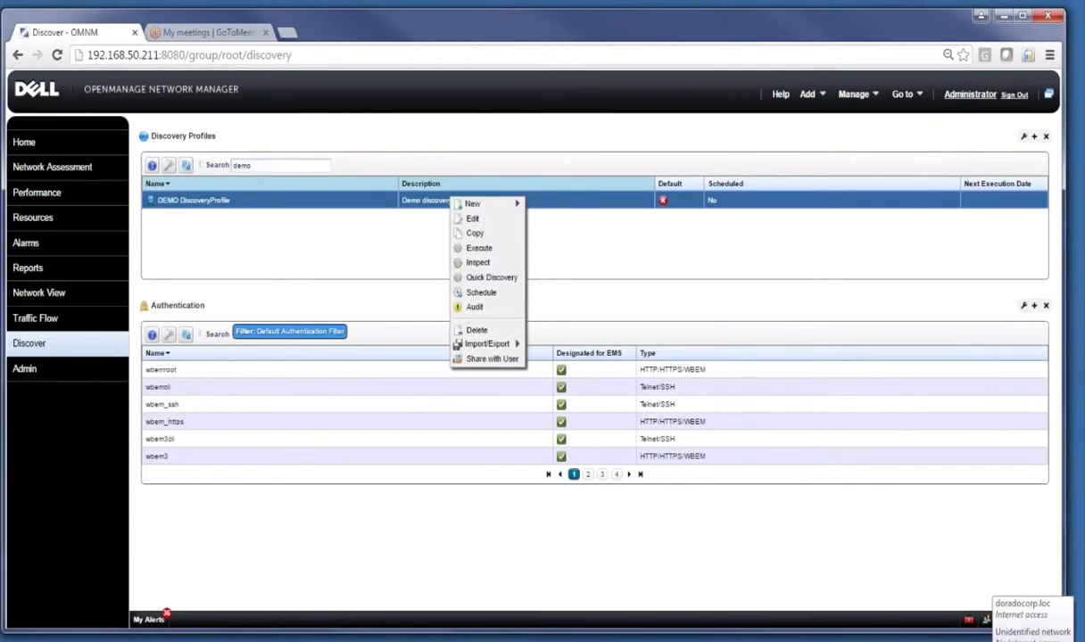
pyautogui.click(461, 221)
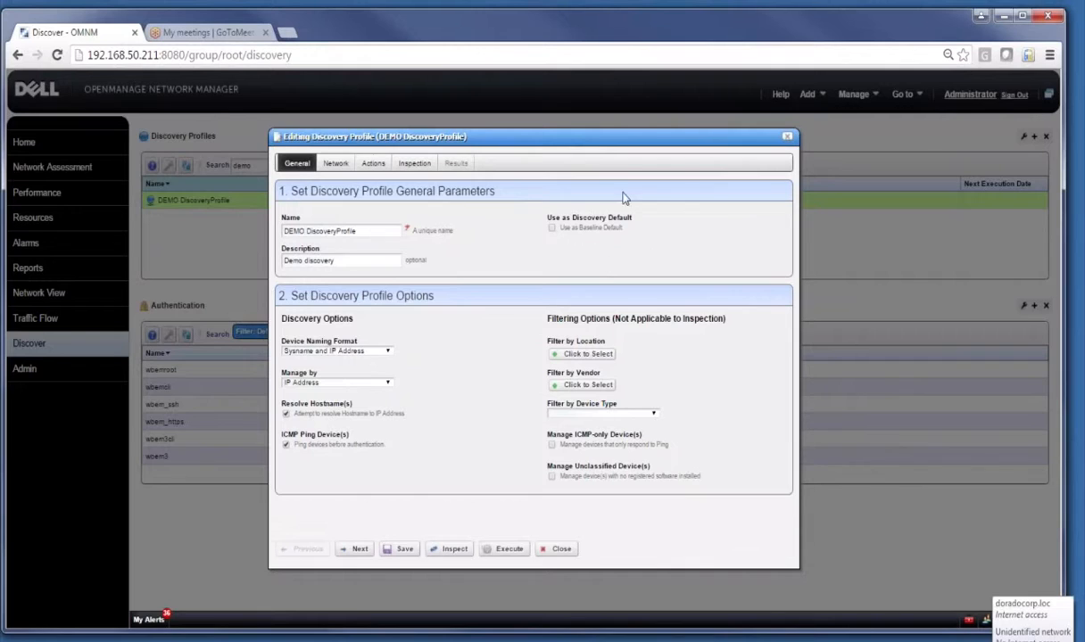
# - Mark the profile as the baseline discovery default and review the Device Naming Format and Manage by choices
pyautogui.click(552, 229)
pyautogui.click(306, 352)
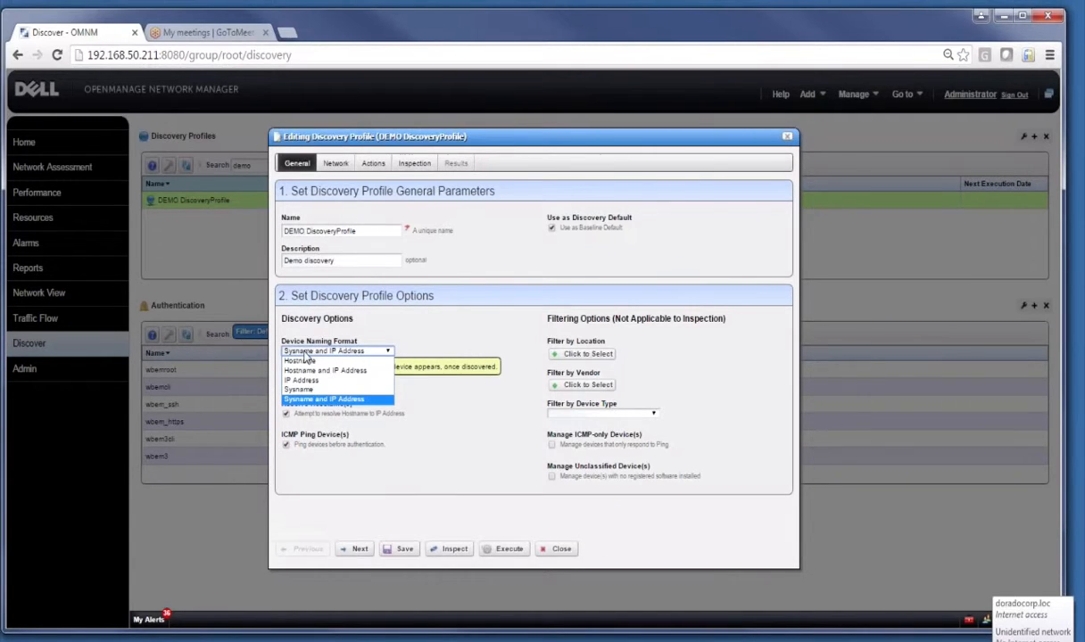
pyautogui.click(313, 351)
pyautogui.click(333, 384)
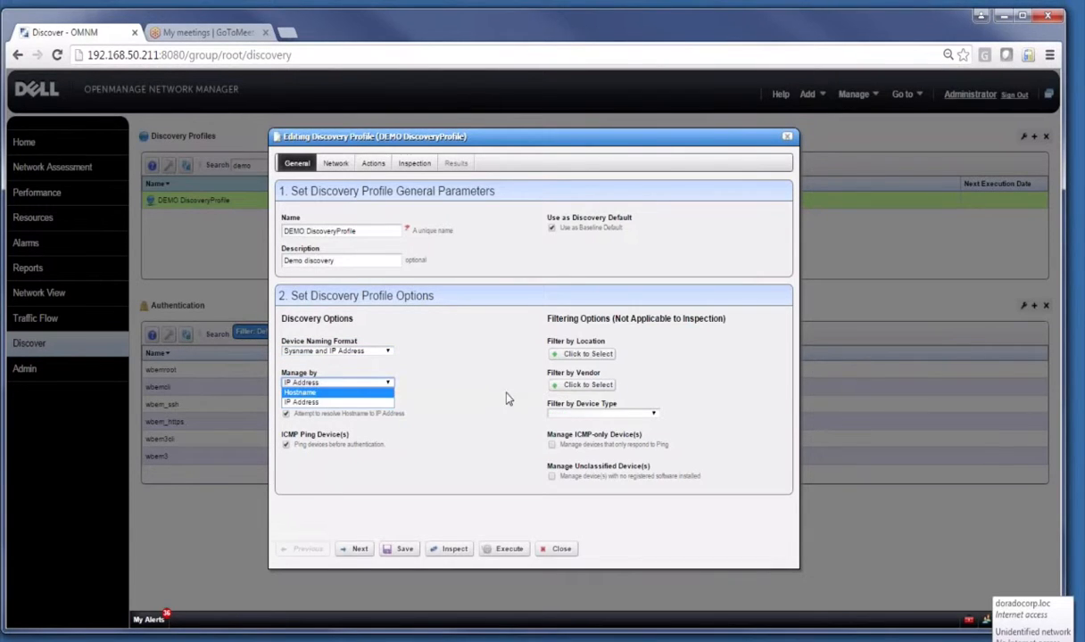
pyautogui.click(474, 378)
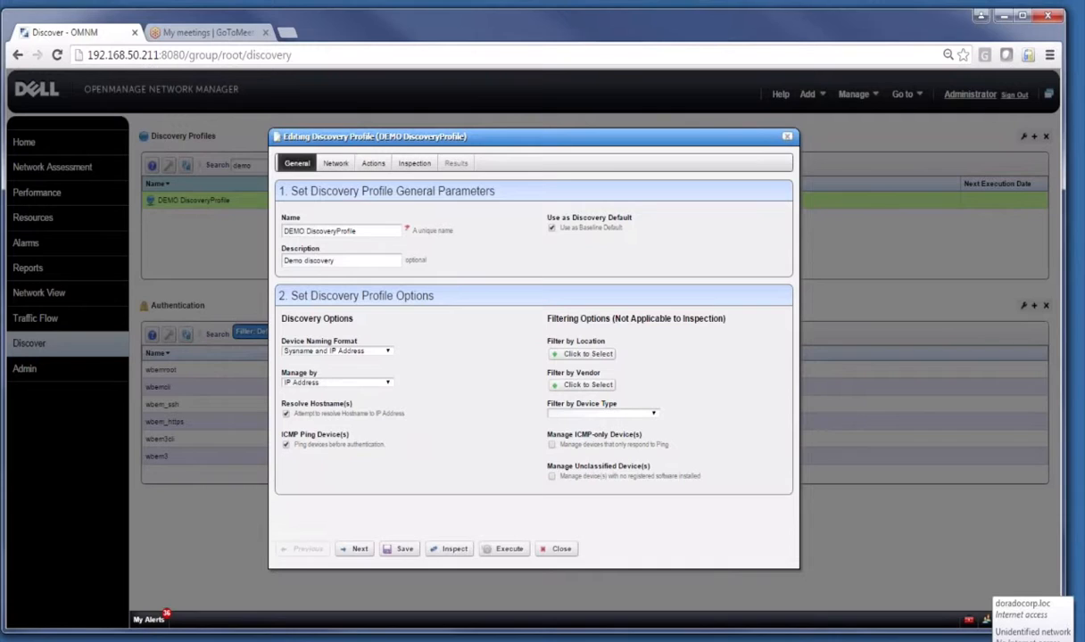
# - Turn off pinging devices before authentication and look through the device types available for filtering
pyautogui.click(286, 445)
pyautogui.click(654, 416)
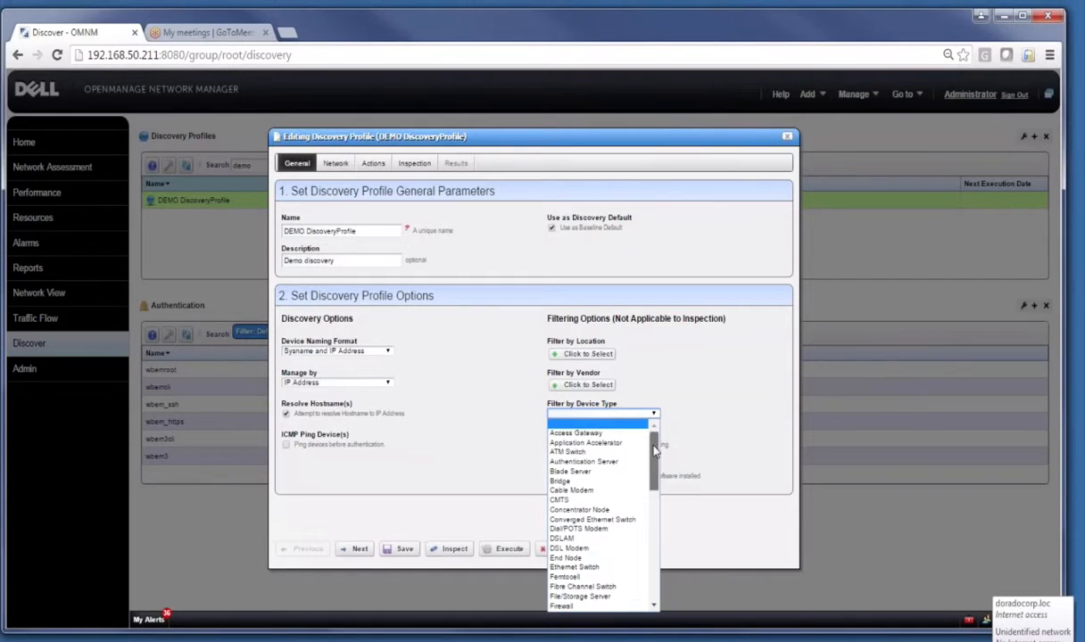
pyautogui.scroll(-3, 624, 482)
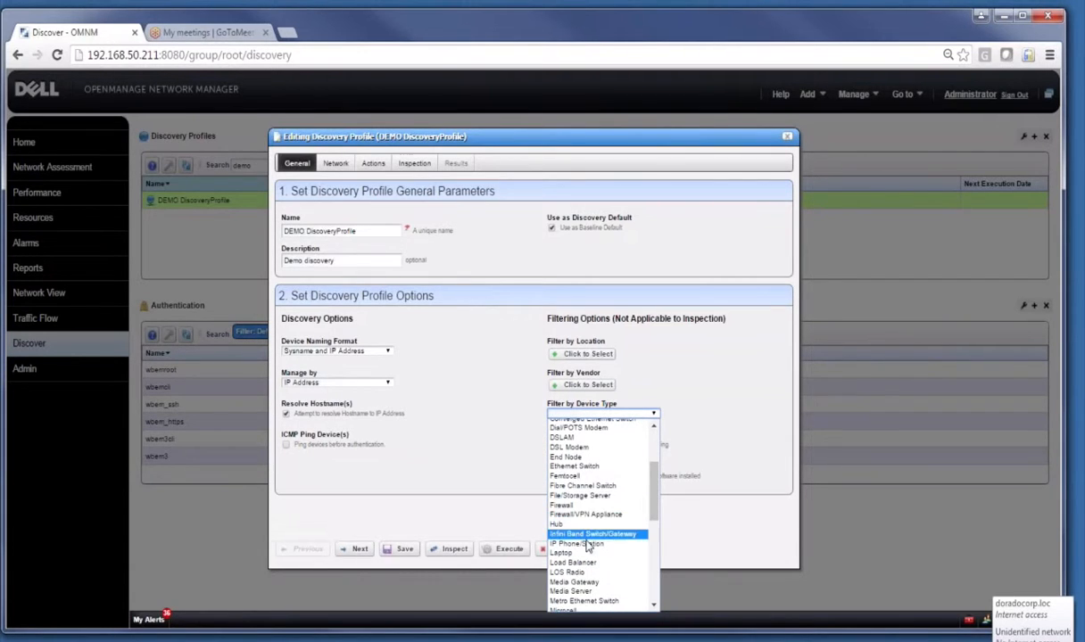
pyautogui.click(702, 414)
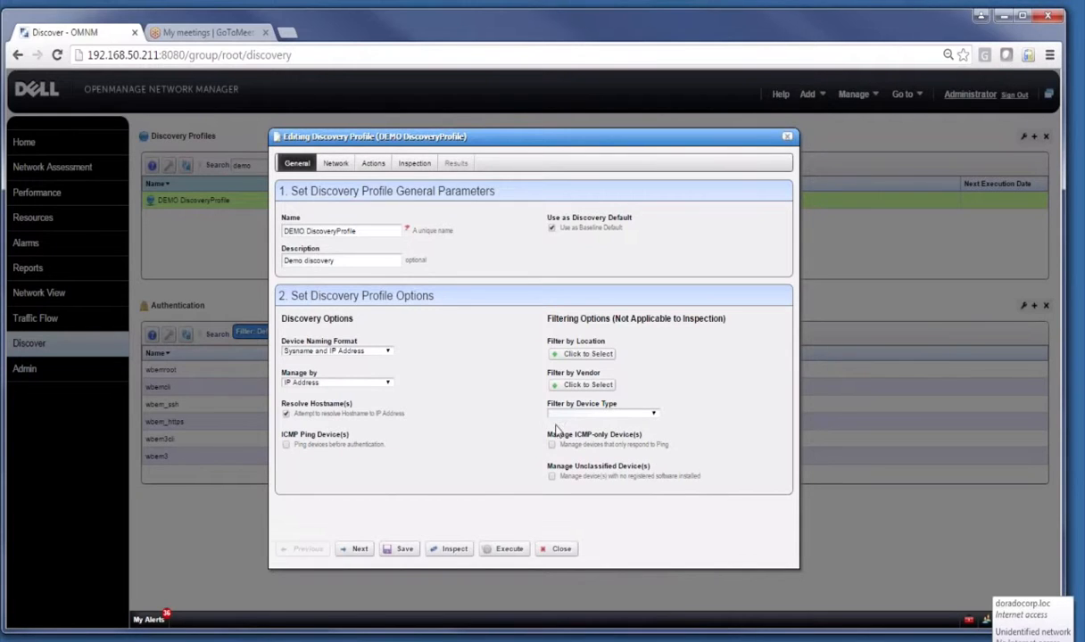
pyautogui.moveTo(553, 454)
# - In the profile's network settings, examine the entry fields for the CIDR Address, Hostname, IPV6 Address and Subnet types
pyautogui.click(335, 168)
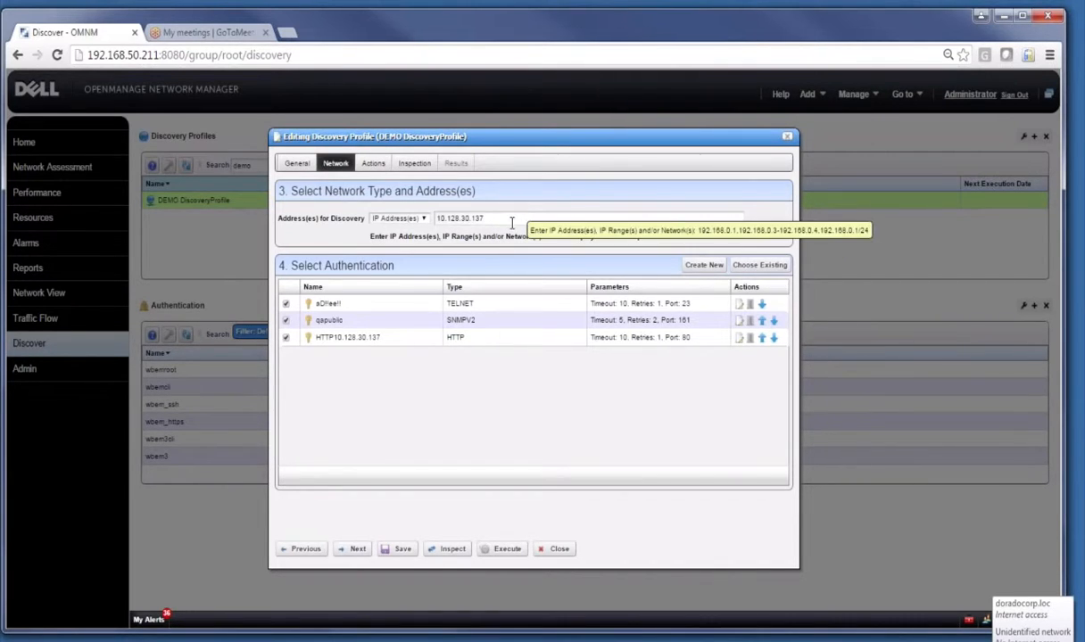
pyautogui.click(419, 218)
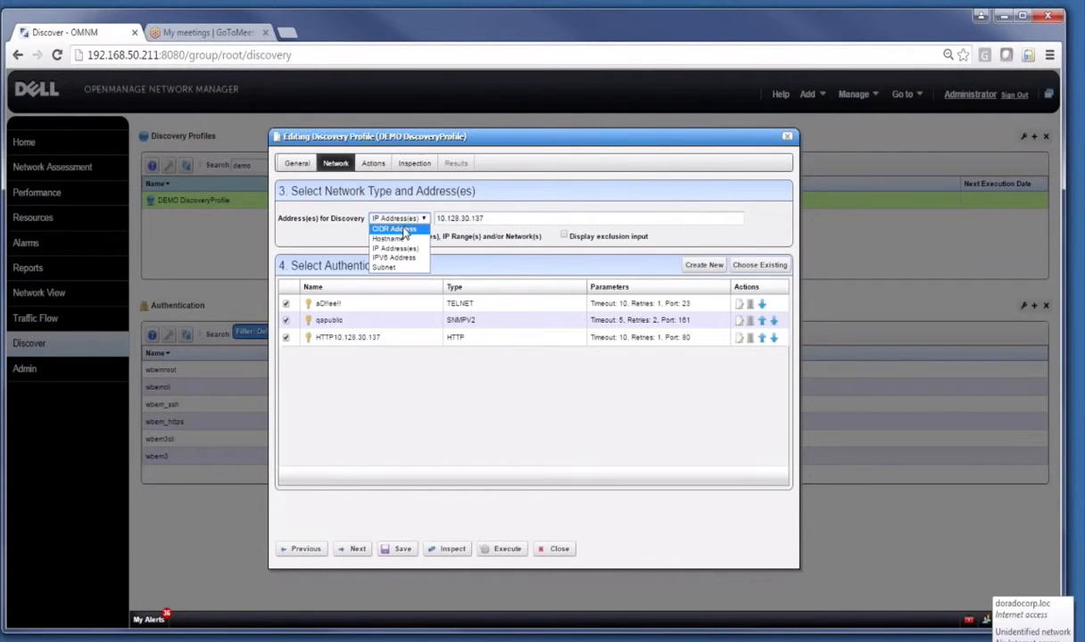
pyautogui.click(401, 230)
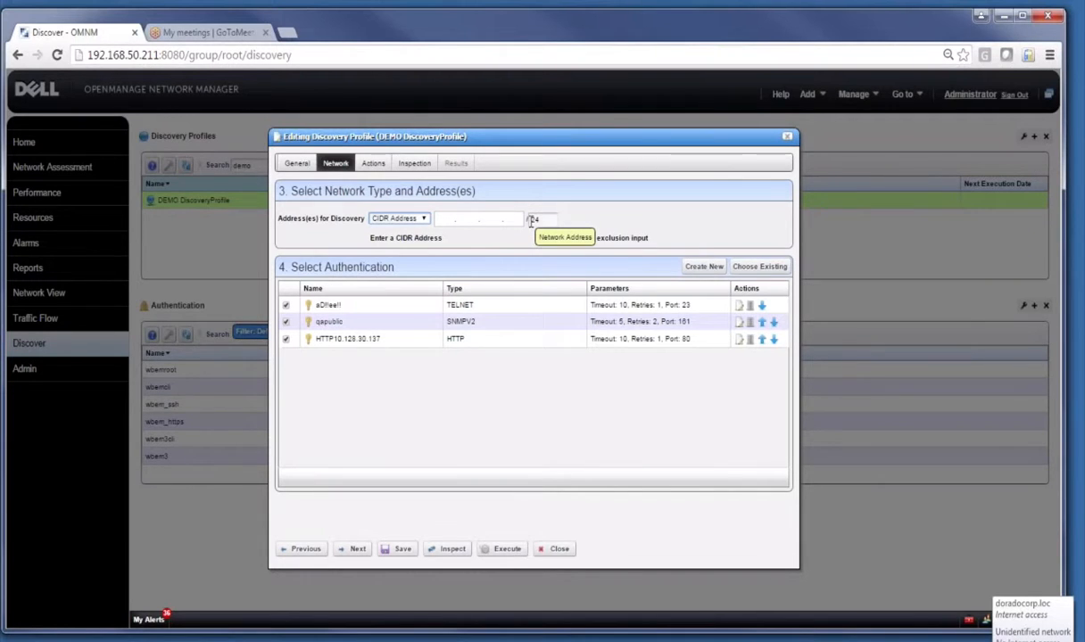
pyautogui.click(409, 217)
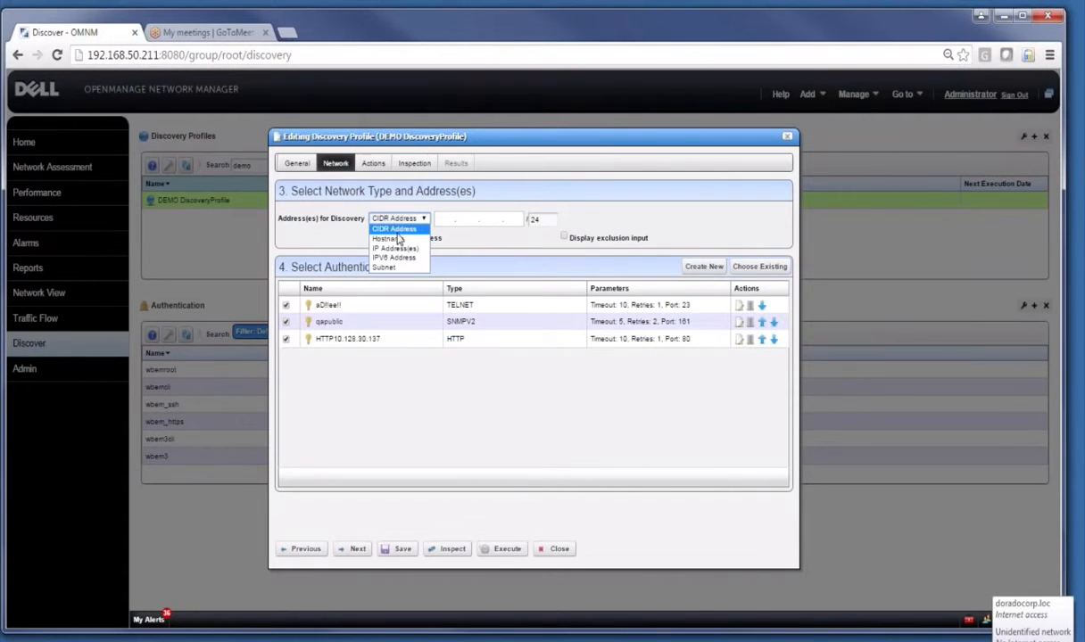
pyautogui.click(395, 240)
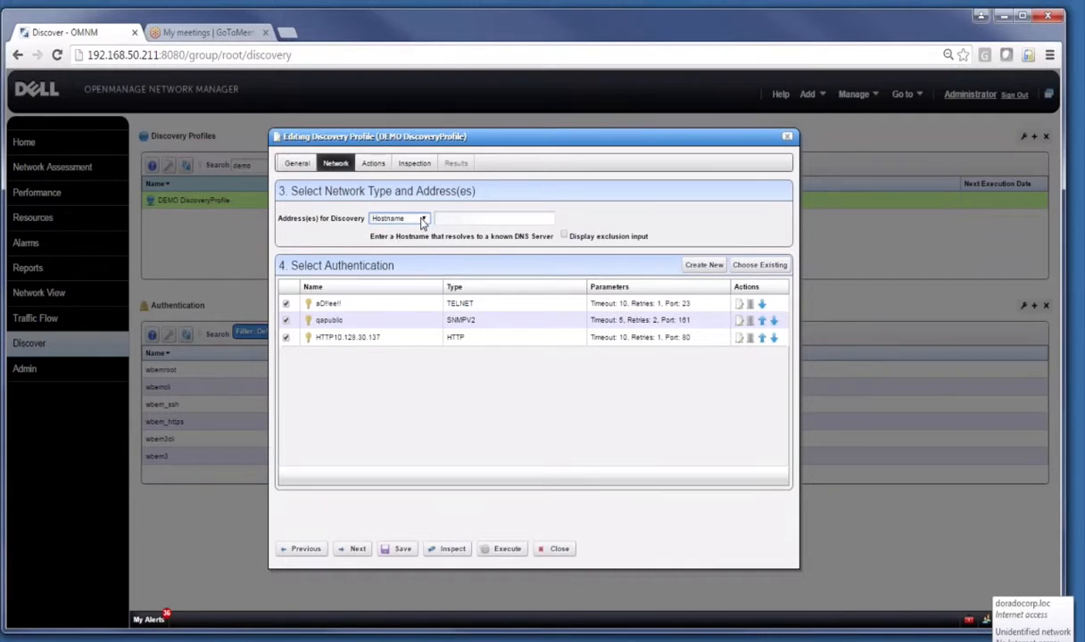
pyautogui.click(410, 218)
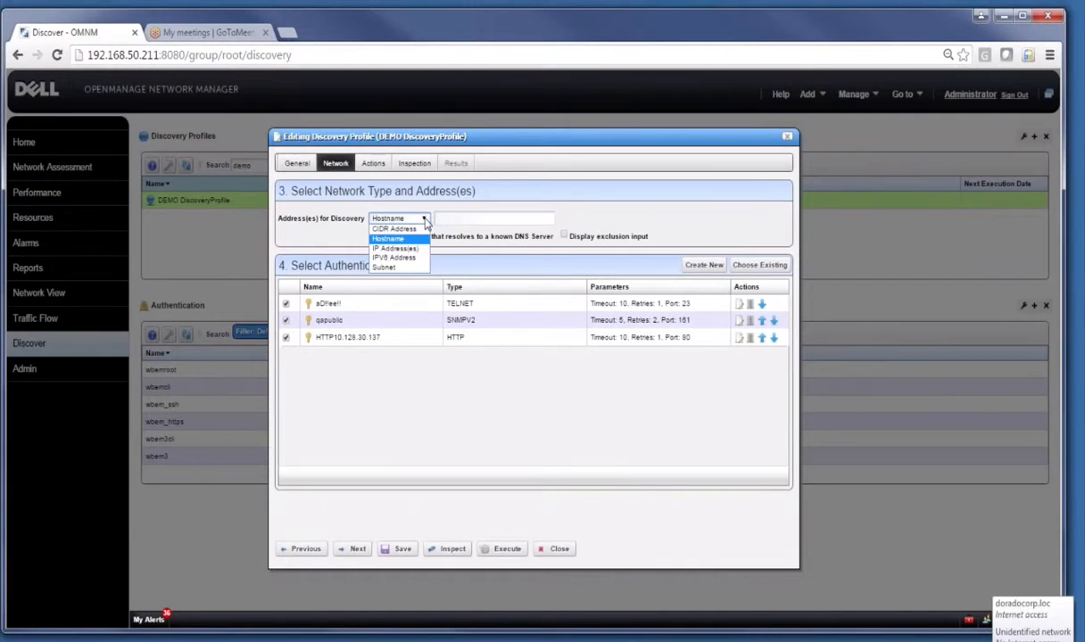
pyautogui.click(394, 257)
pyautogui.click(408, 218)
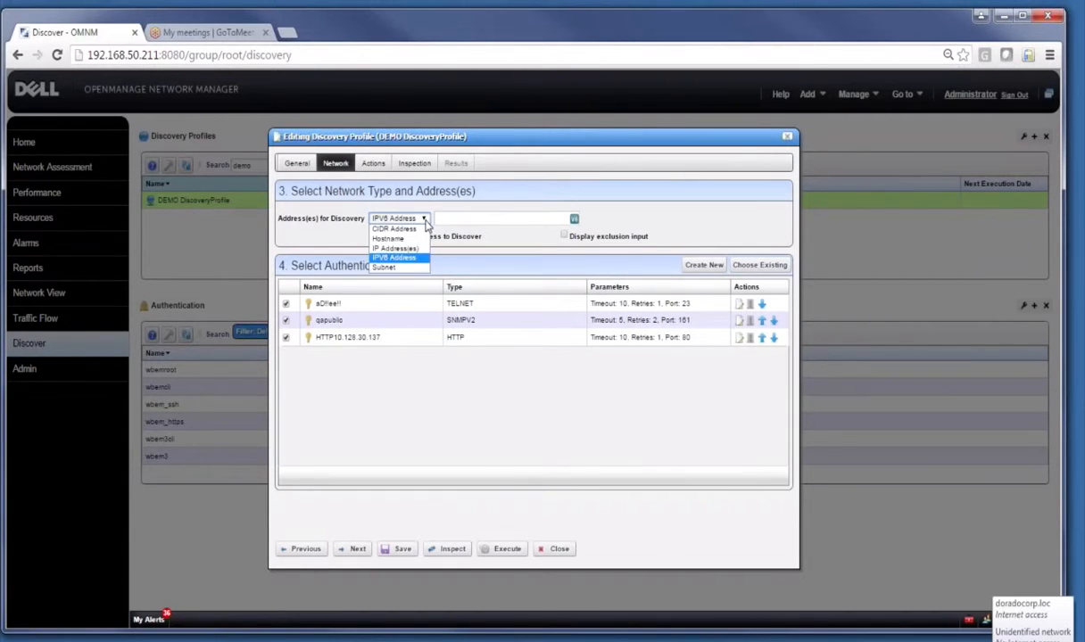
pyautogui.click(399, 270)
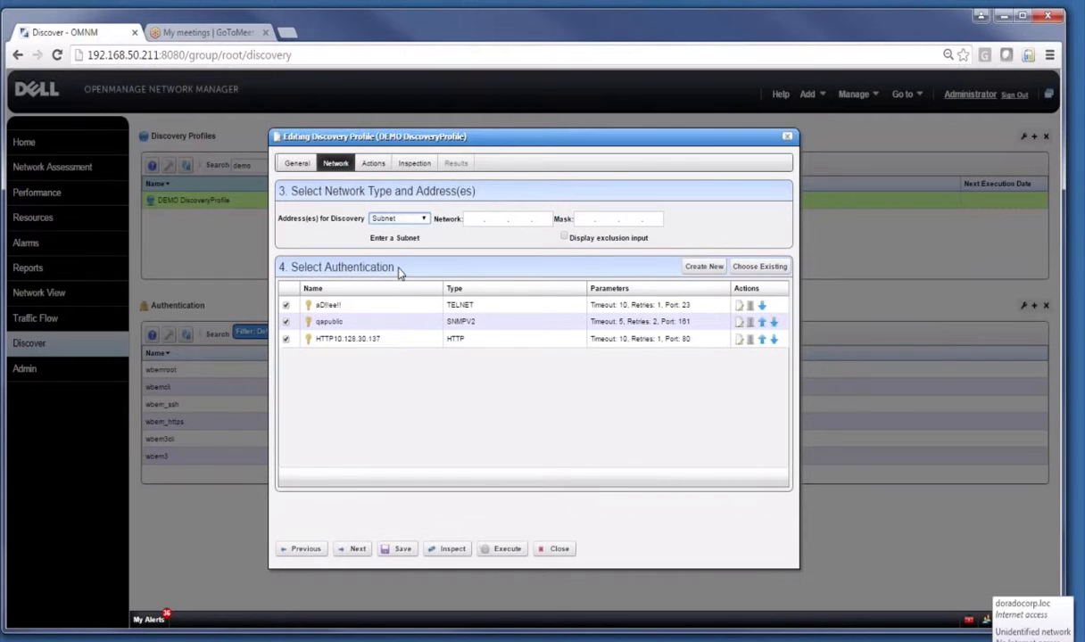
# - Set the discovery address type to IP Address(es) and enter 10.128.30.137 as the address
pyautogui.click(423, 219)
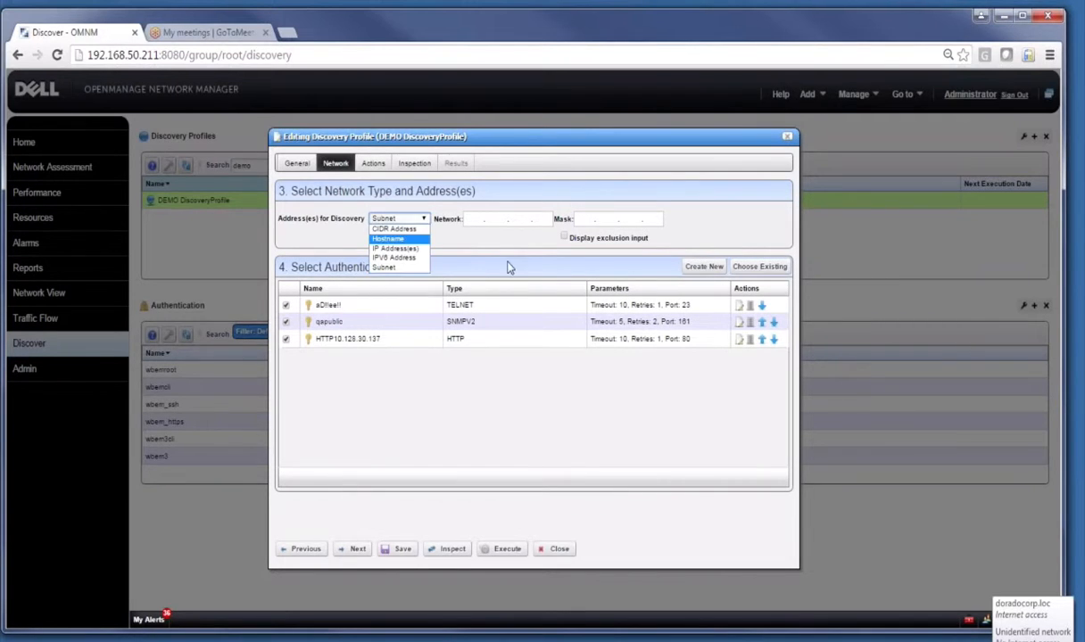
pyautogui.click(512, 234)
pyautogui.click(423, 220)
pyautogui.click(399, 250)
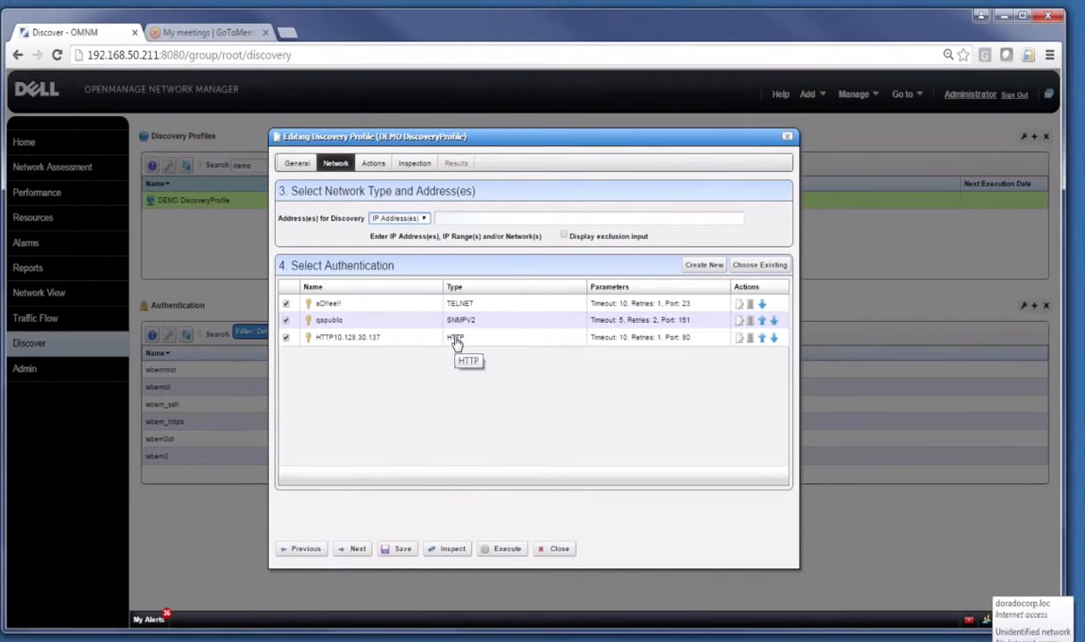
pyautogui.click(438, 219)
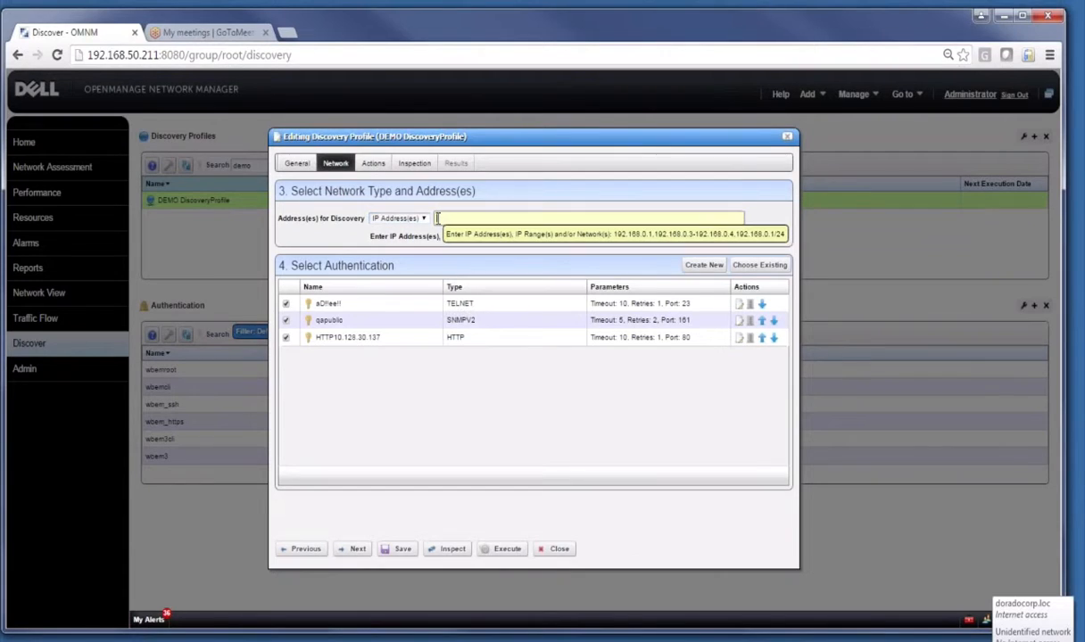
pyautogui.write('10.128.30.137')
pyautogui.click(453, 419)
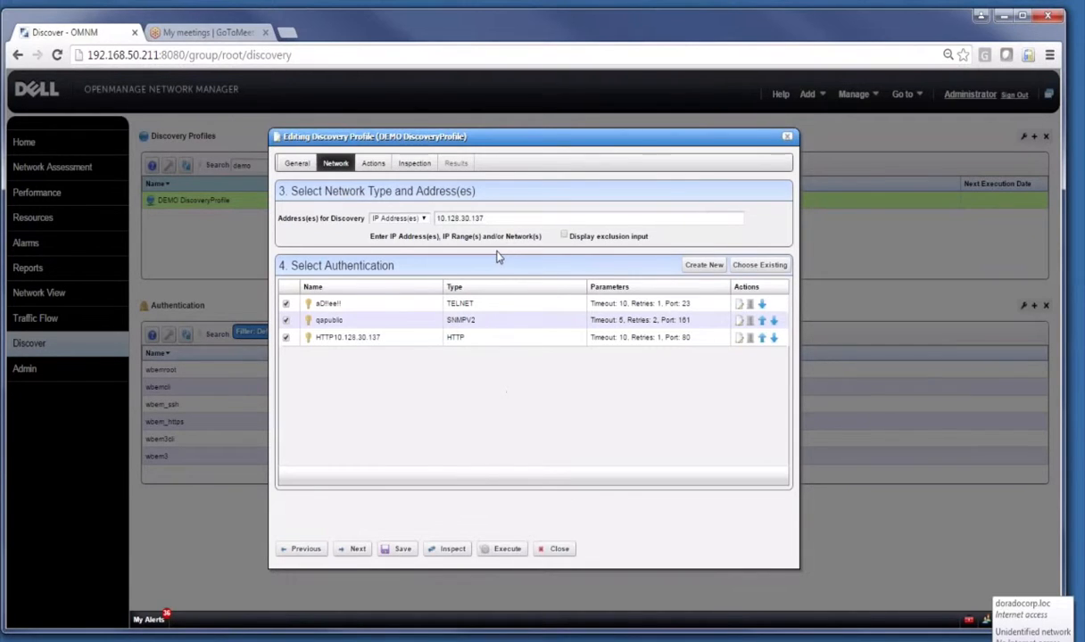
# - Review the parameters and Type choices of the SAMPLE DEMO PCT- Set SNMP Trap Recipients action, then cancel out without applying
pyautogui.click(373, 166)
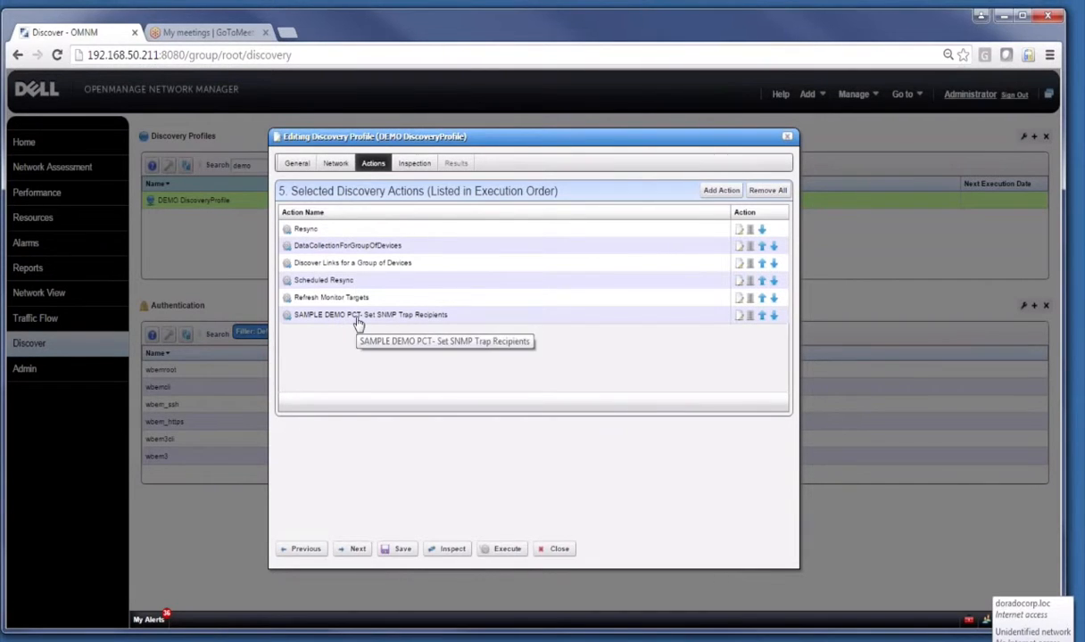
pyautogui.click(740, 316)
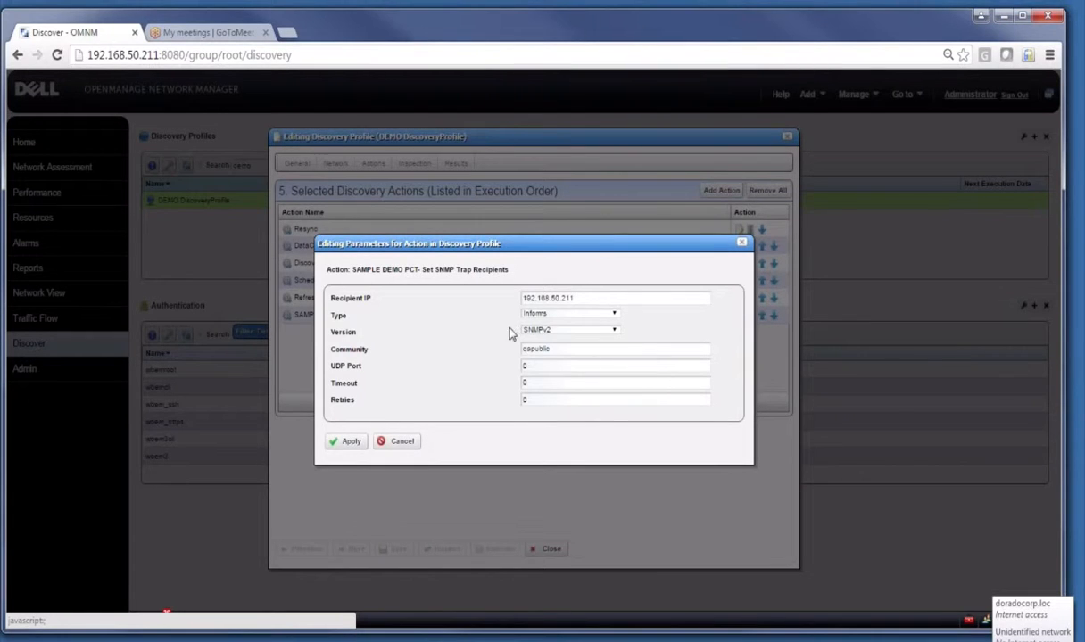
pyautogui.click(568, 317)
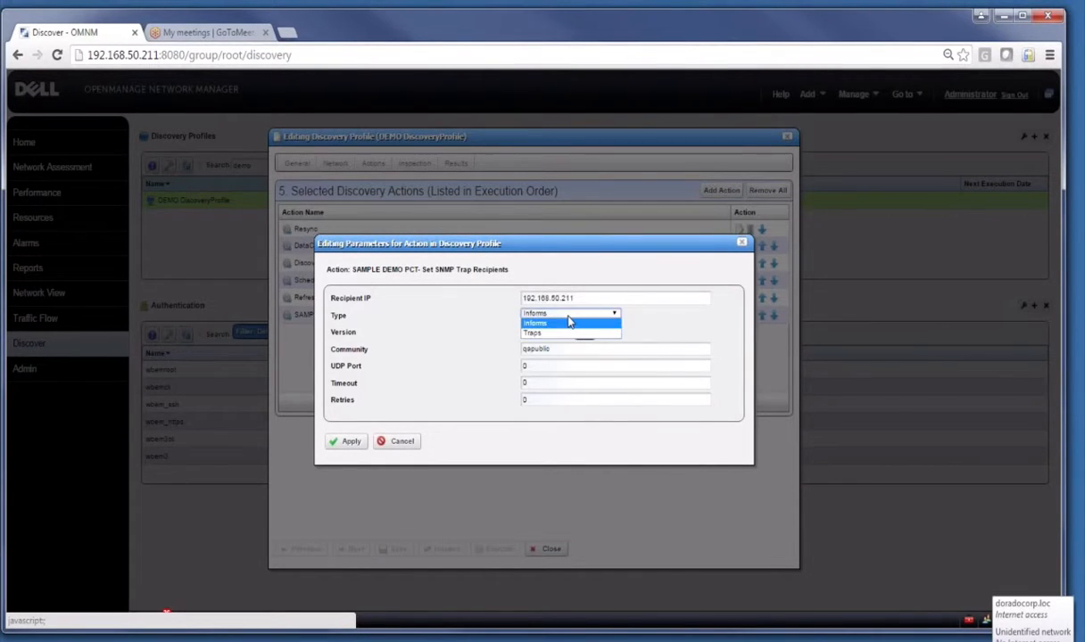
pyautogui.click(569, 321)
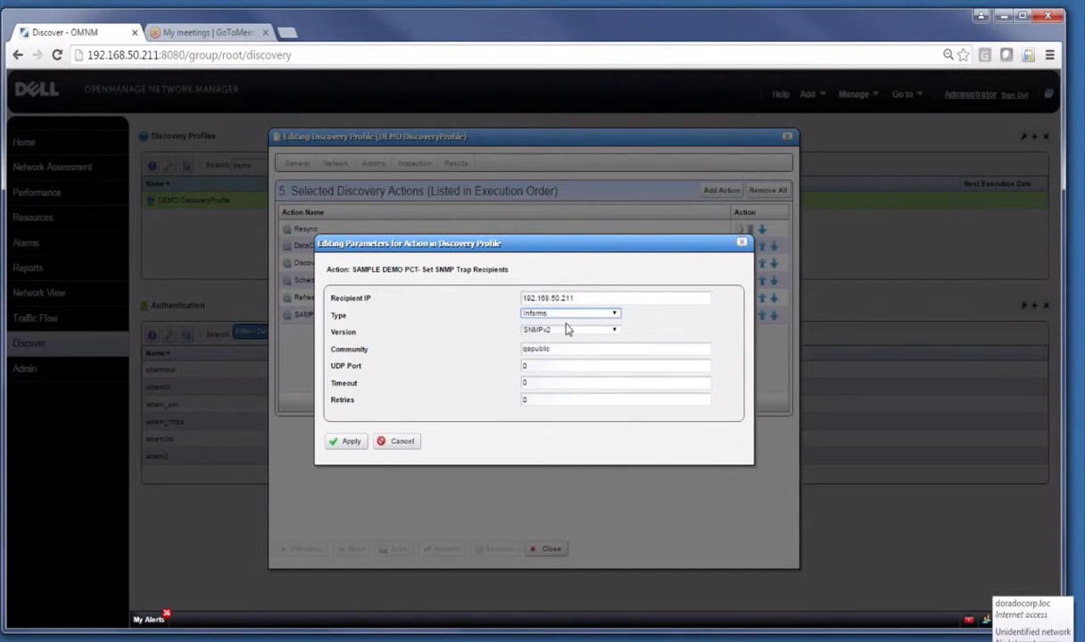
pyautogui.click(401, 441)
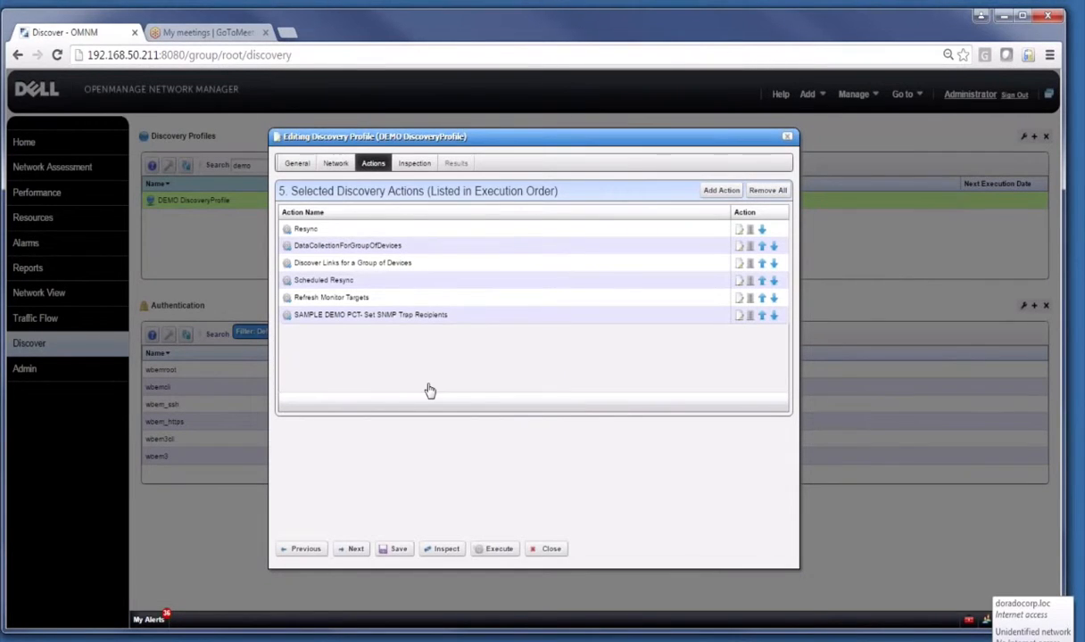
# - Run a network inspection with the profile's current settings and check the device's Pinged status
pyautogui.click(414, 167)
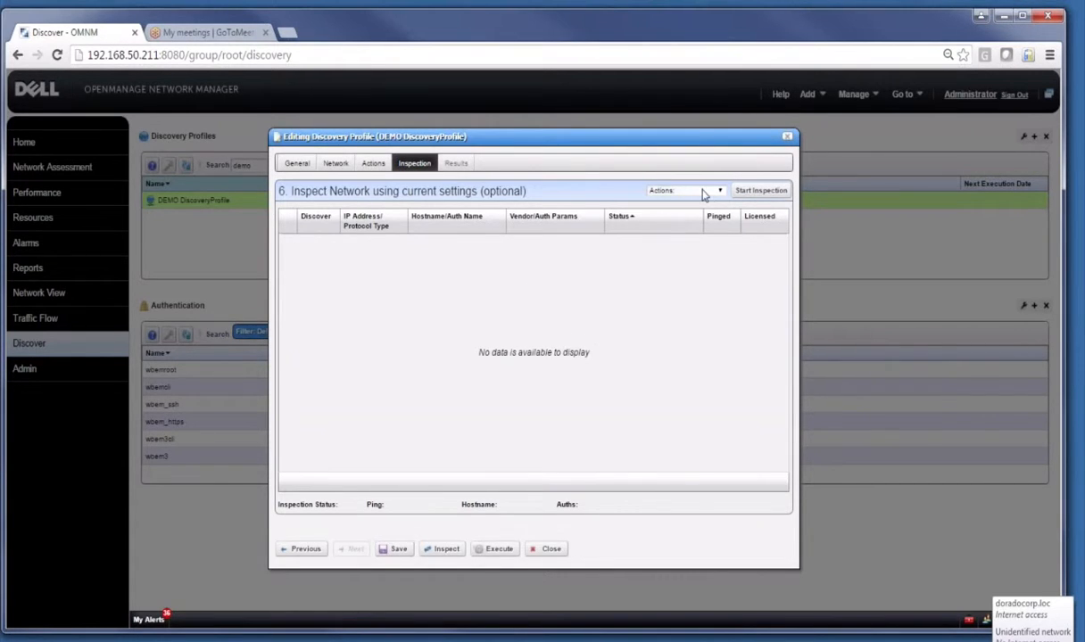
pyautogui.click(745, 191)
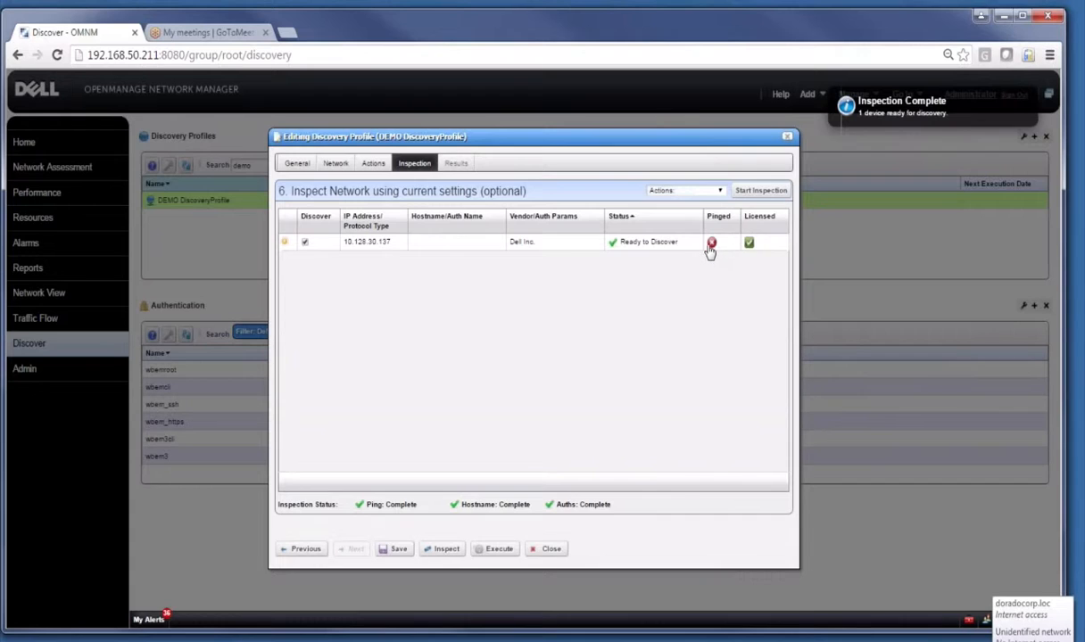
pyautogui.moveTo(709, 252)
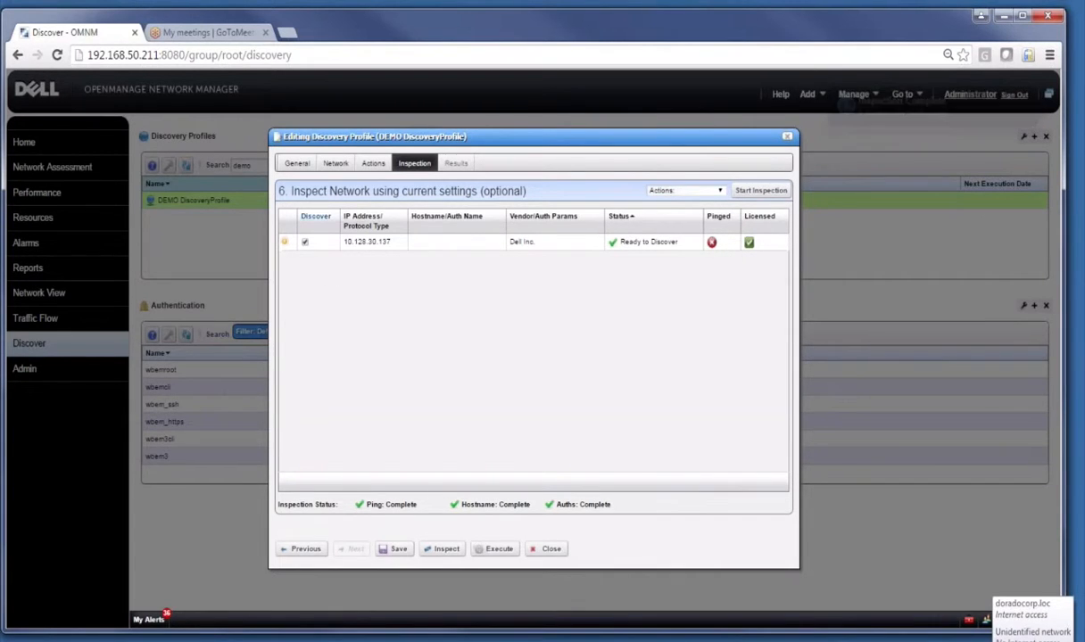
# - Make sure the profile's general options ping devices before authentication, and rerun the network inspection
pyautogui.click(298, 164)
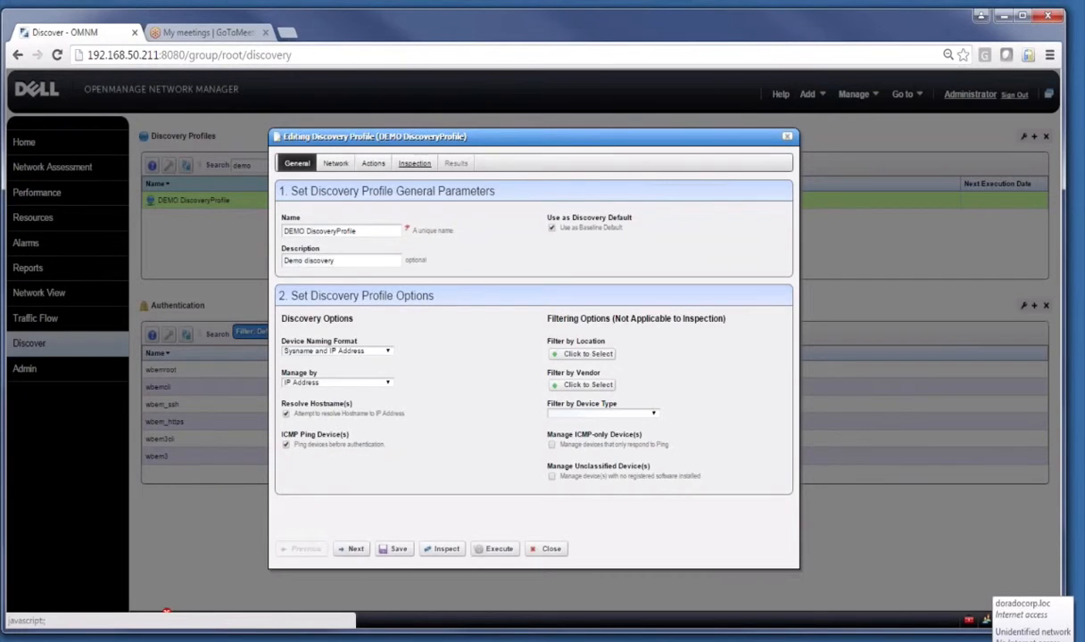
pyautogui.click(414, 163)
pyautogui.click(754, 191)
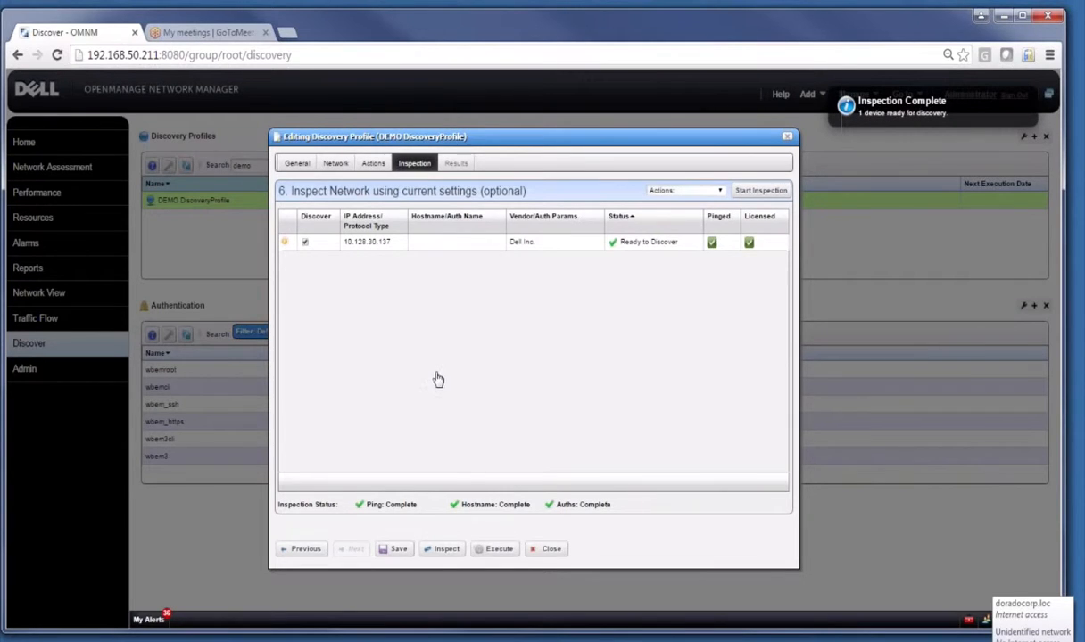
# - Examine the authentication protocol results for device 10.128.30.137 and compare them with the authentications selected in the profile's network settings
pyautogui.click(284, 242)
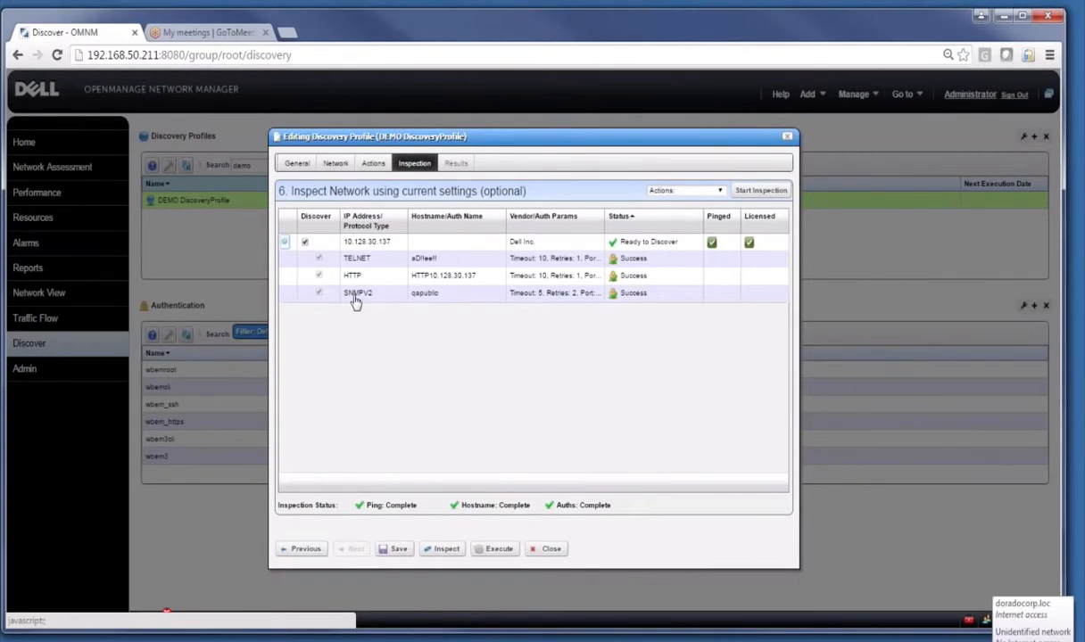
pyautogui.click(285, 244)
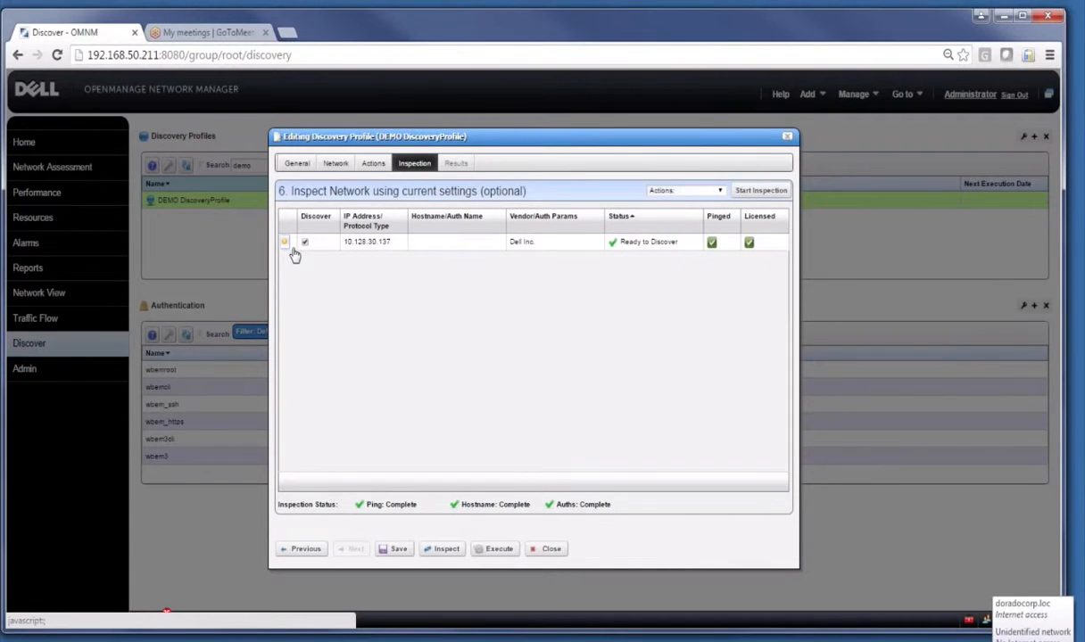
pyautogui.click(285, 245)
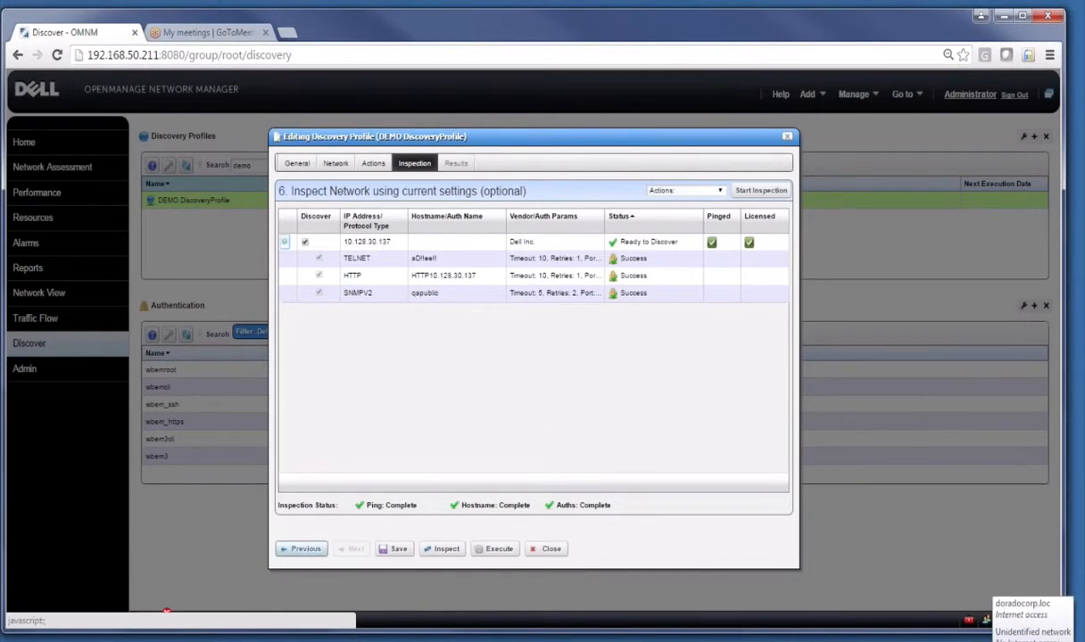
pyautogui.click(303, 550)
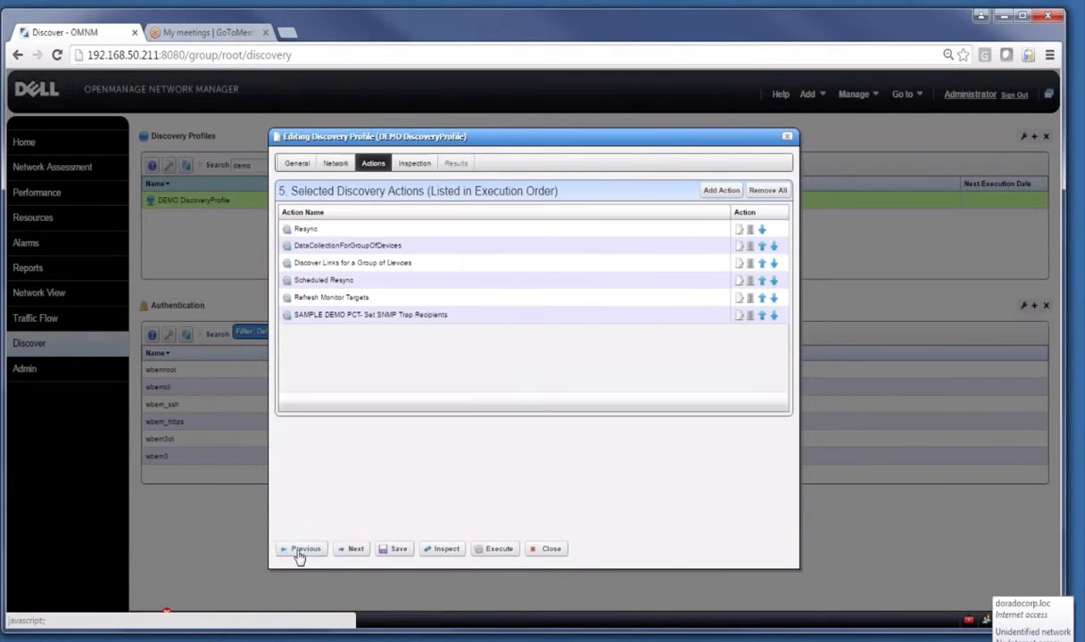
pyautogui.click(336, 163)
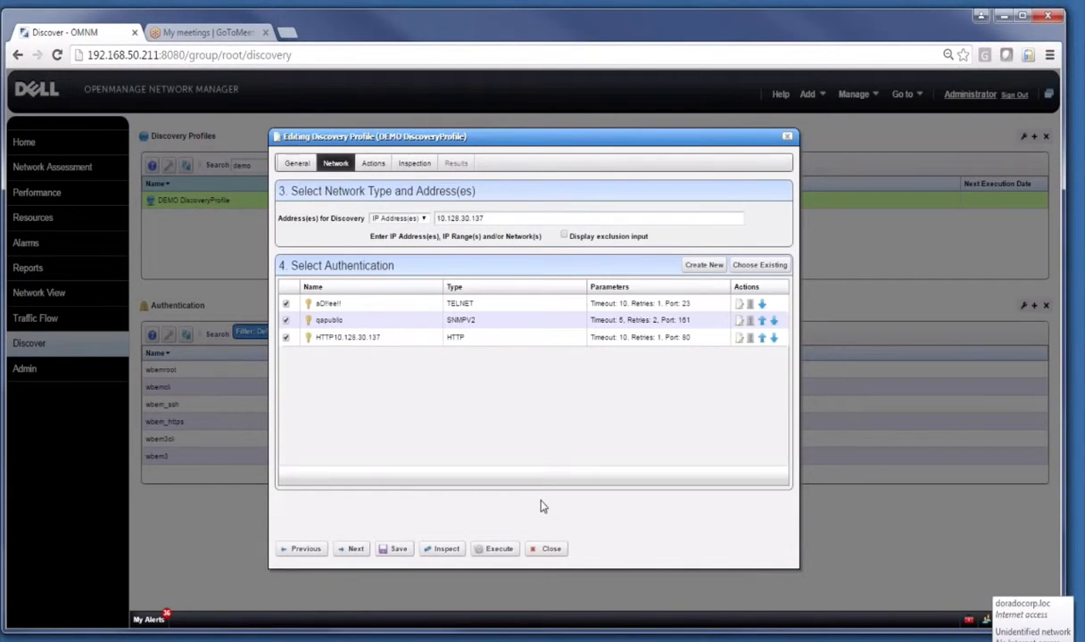
pyautogui.click(416, 163)
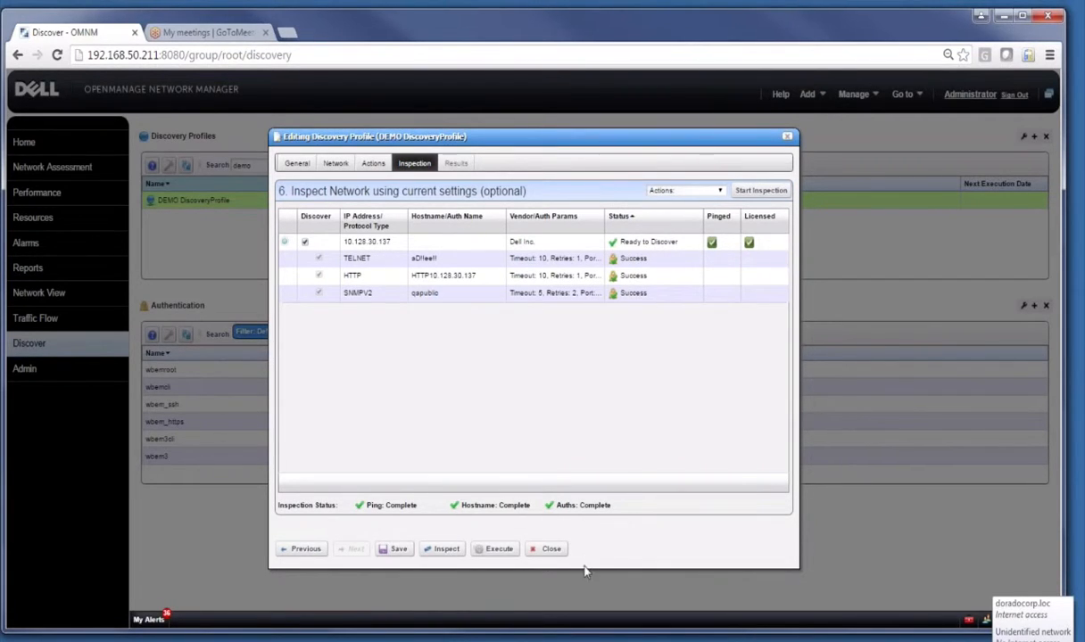
# - Execute discovery with the profile, show the message severity filters while reviewing its task results, and close the profile editor
pyautogui.click(492, 549)
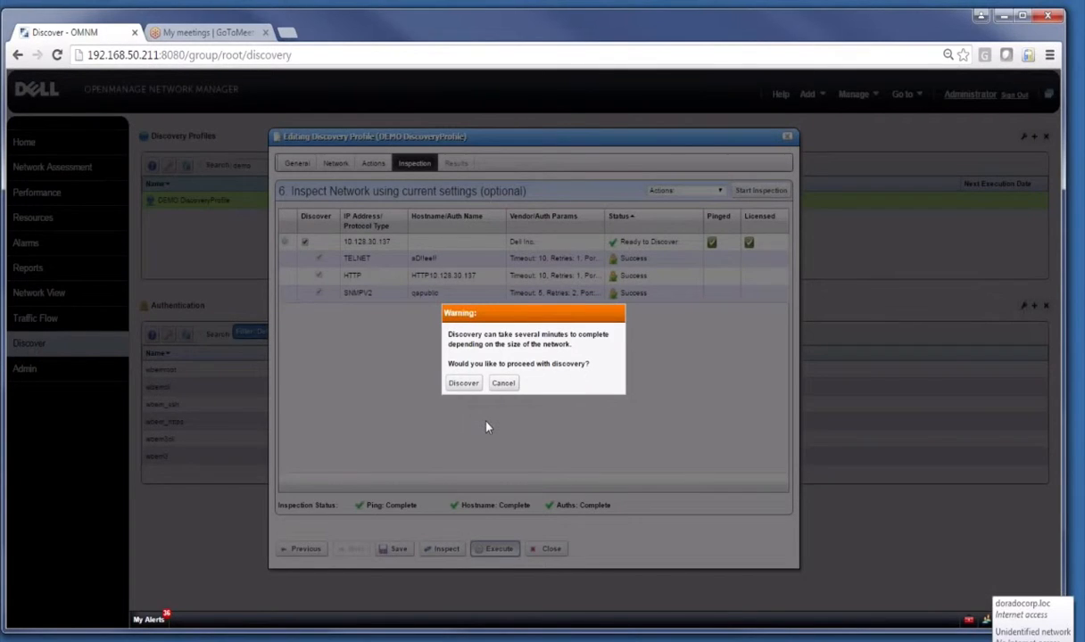
pyautogui.click(463, 383)
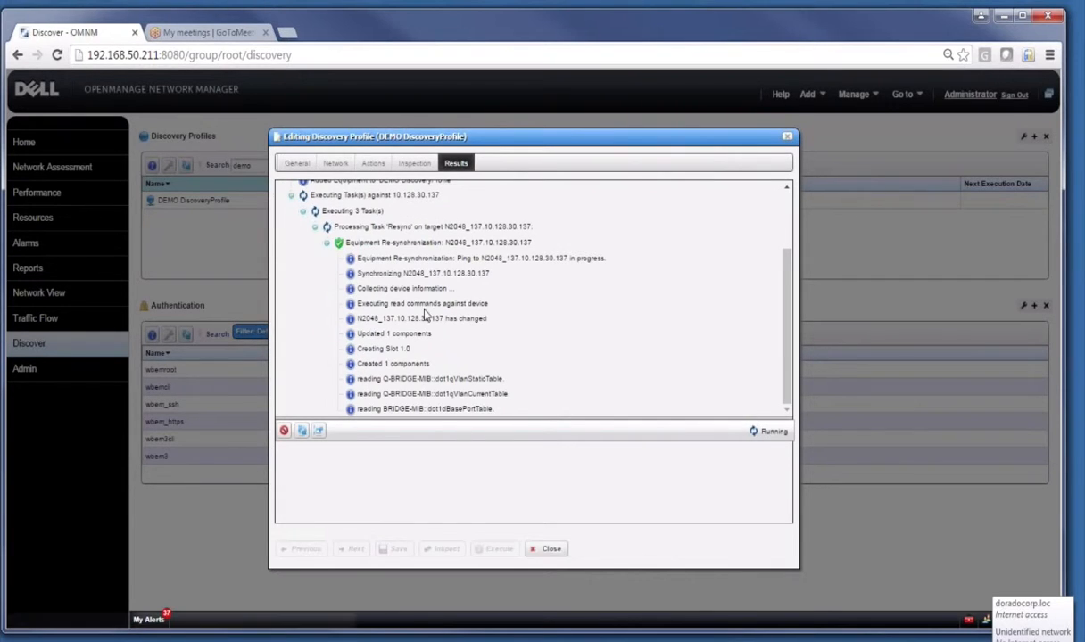
pyautogui.click(319, 430)
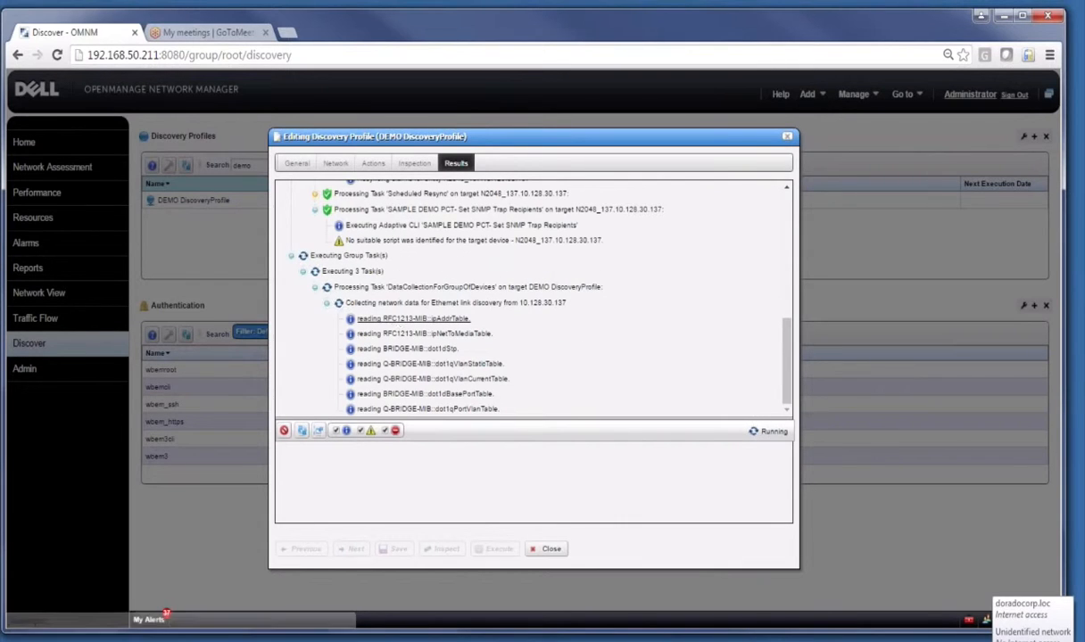
pyautogui.click(335, 431)
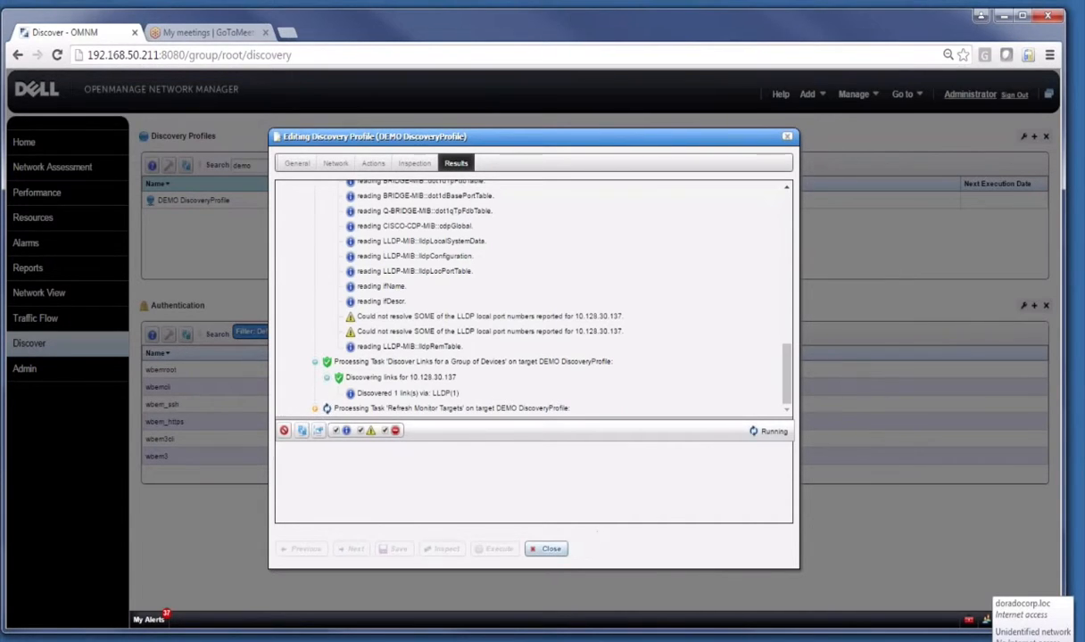
pyautogui.click(549, 550)
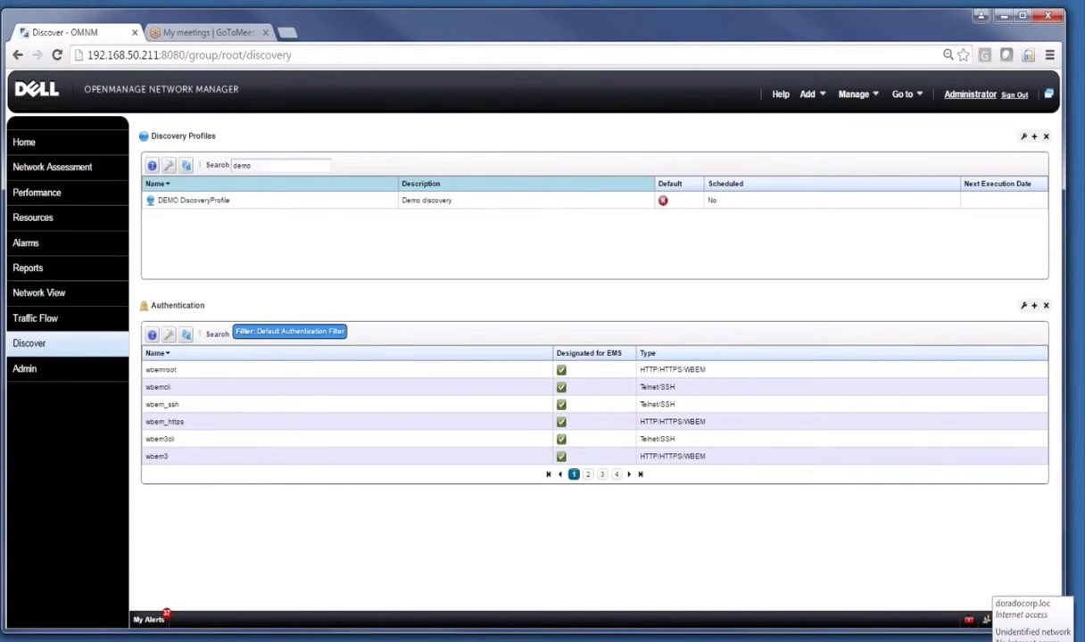
# - Open the Redcell Application Settings in the Control Panel and review the general entity change polling intervals
pyautogui.click(903, 94)
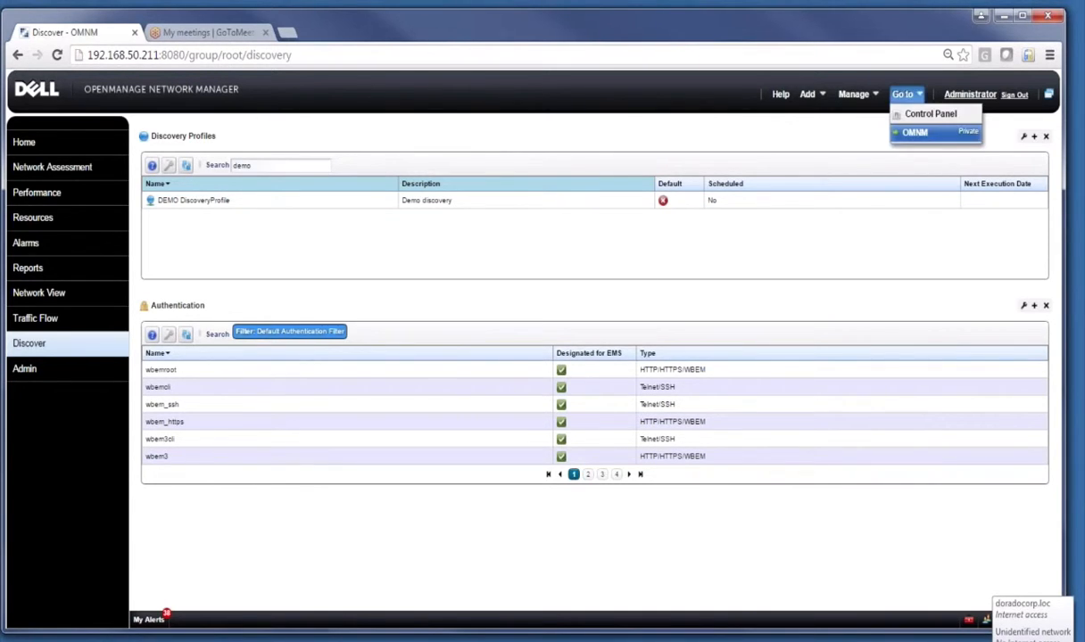
pyautogui.click(910, 114)
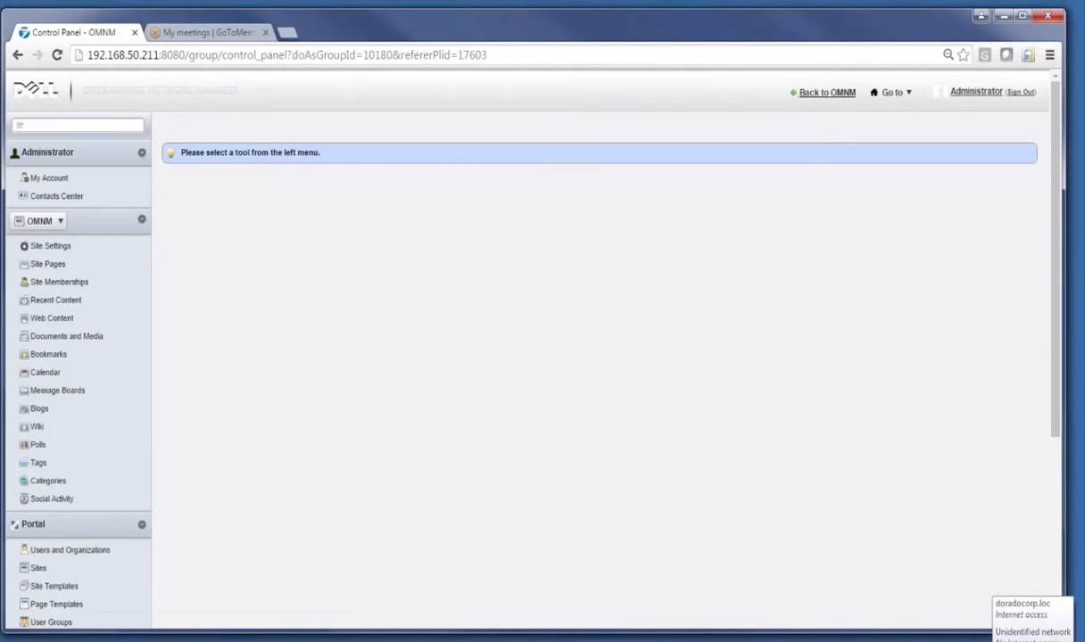
pyautogui.moveTo(1060, 403); pyautogui.dragTo(1059, 594)
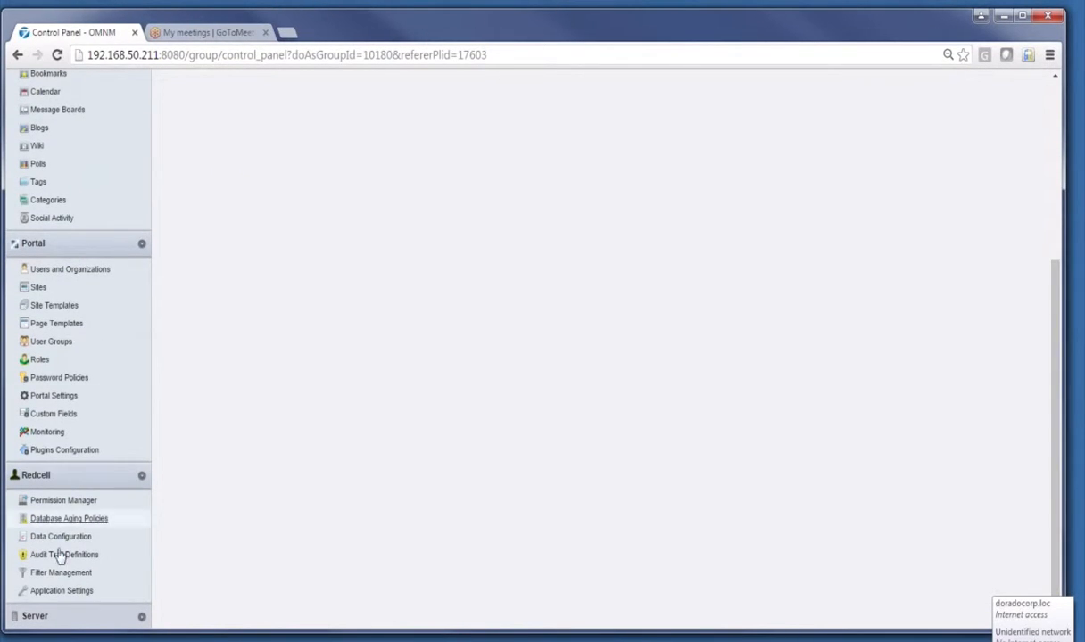
pyautogui.click(55, 592)
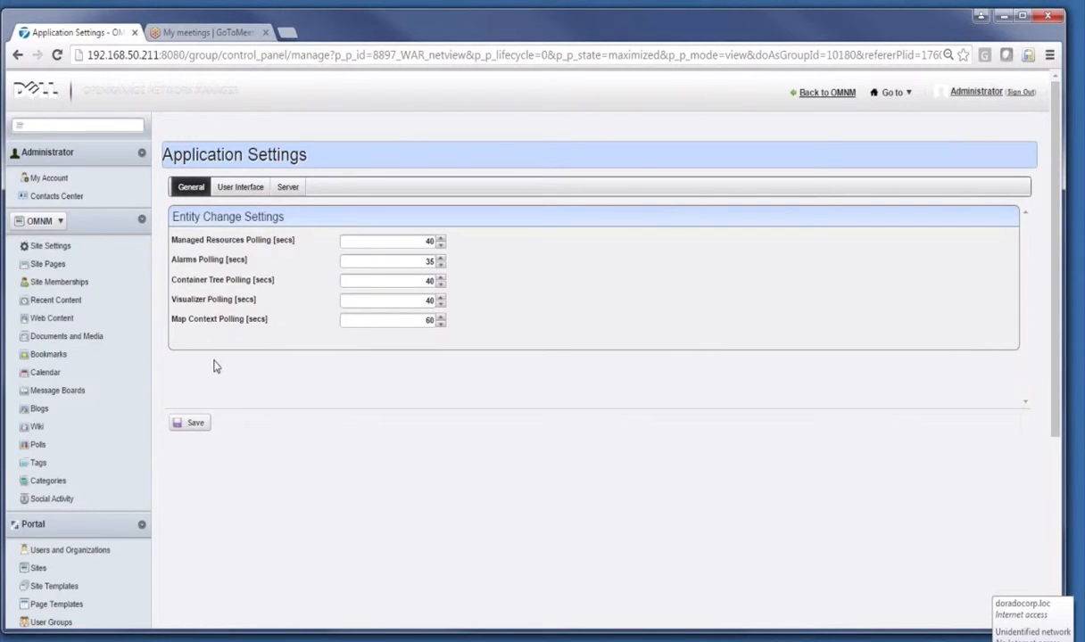
# - In the user interface settings, examine the initial map coordinates and the available map providers without changing the Google Maps selection
pyautogui.click(240, 188)
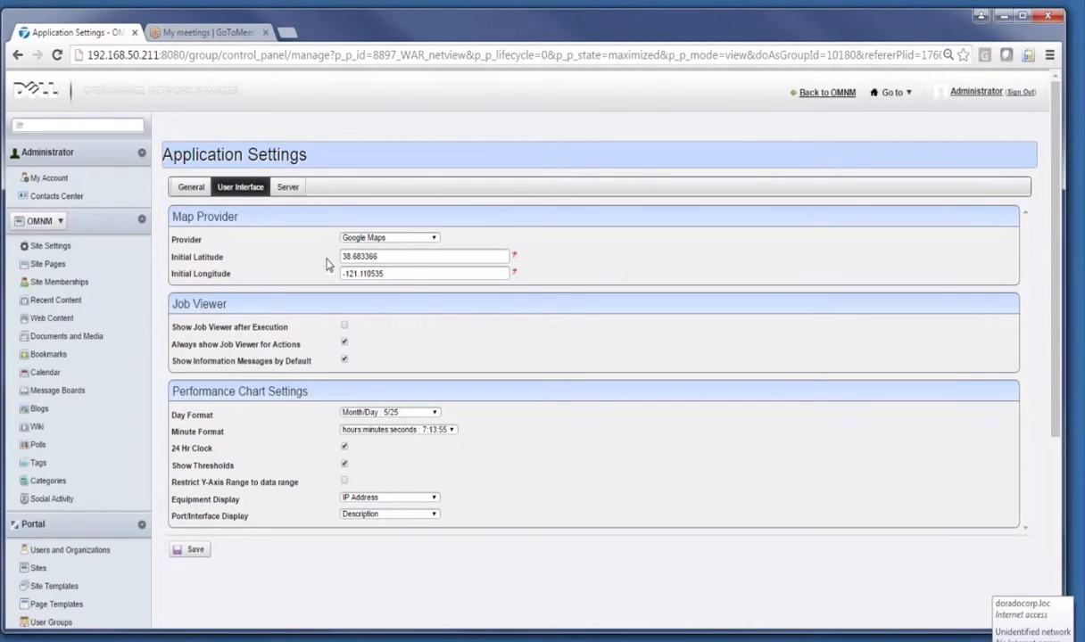
pyautogui.click(376, 256)
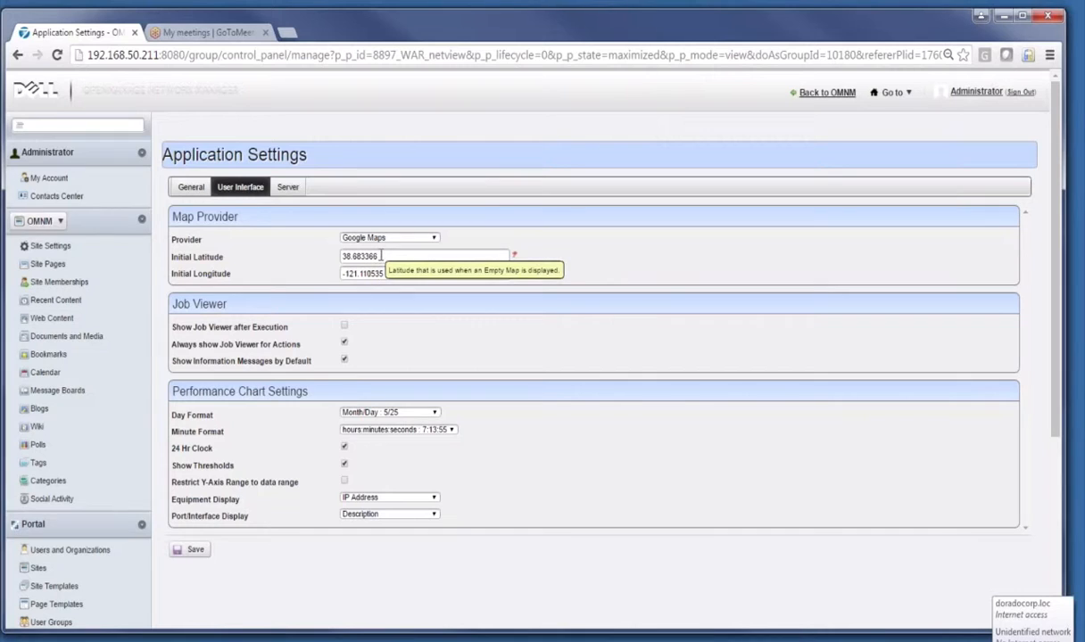
pyautogui.click(393, 239)
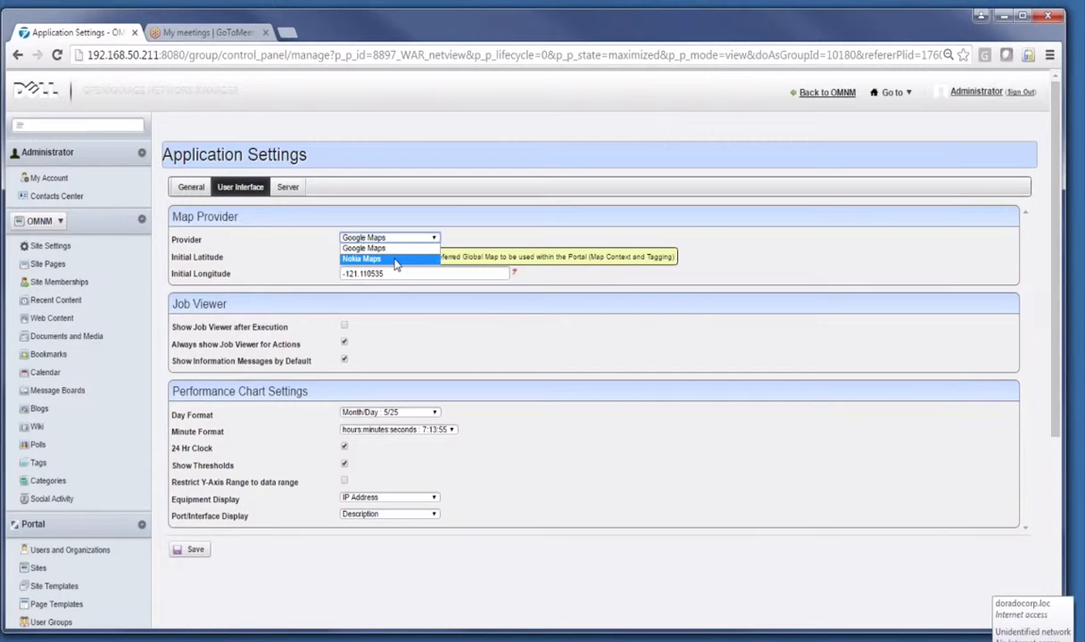
pyautogui.click(464, 216)
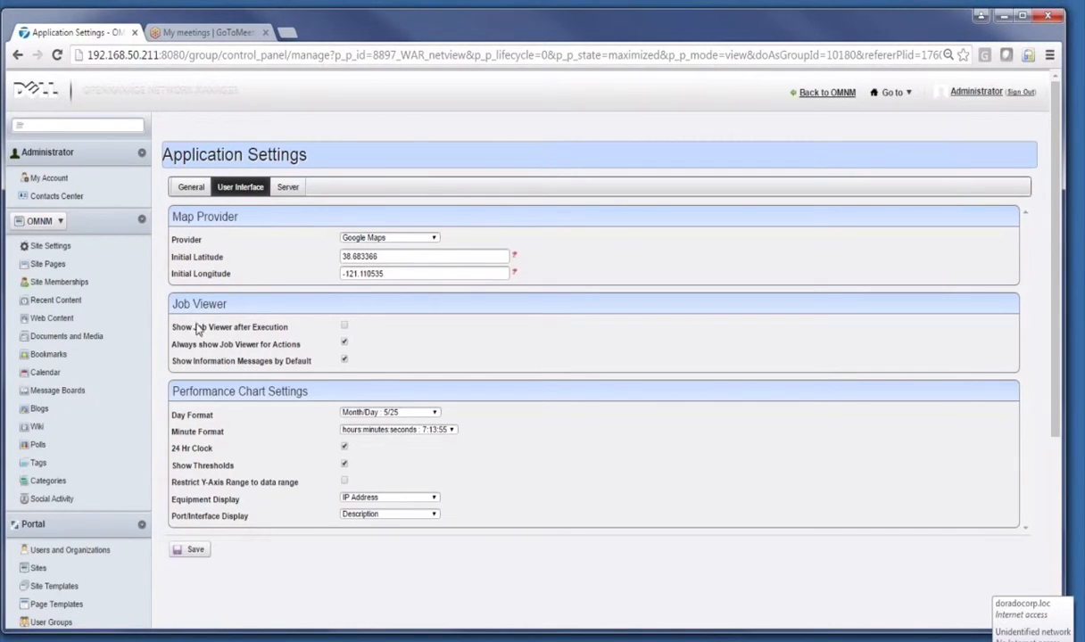
# - Try turning off Show Information Messages by Default in the Job Viewer settings, and turn it back on
pyautogui.click(344, 361)
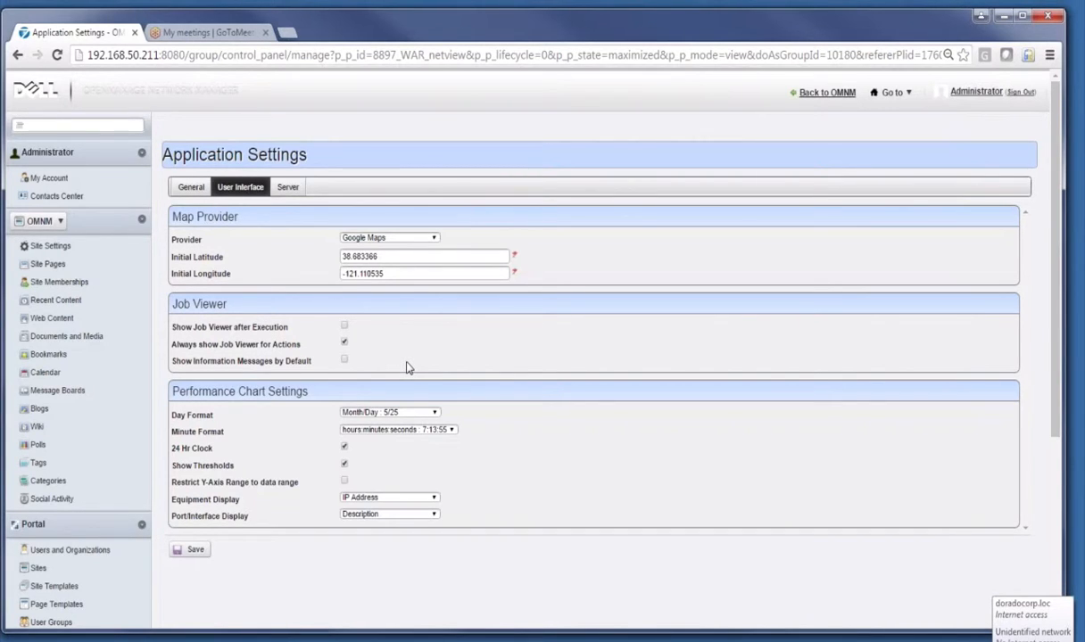
pyautogui.click(345, 361)
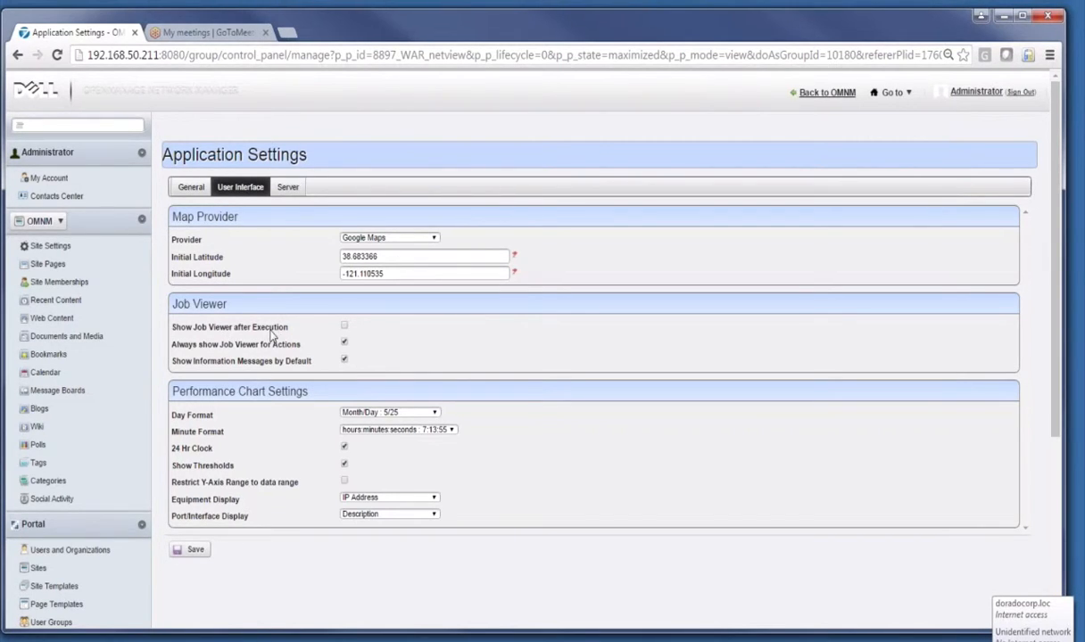
pyautogui.moveTo(343, 328)
pyautogui.click(344, 358)
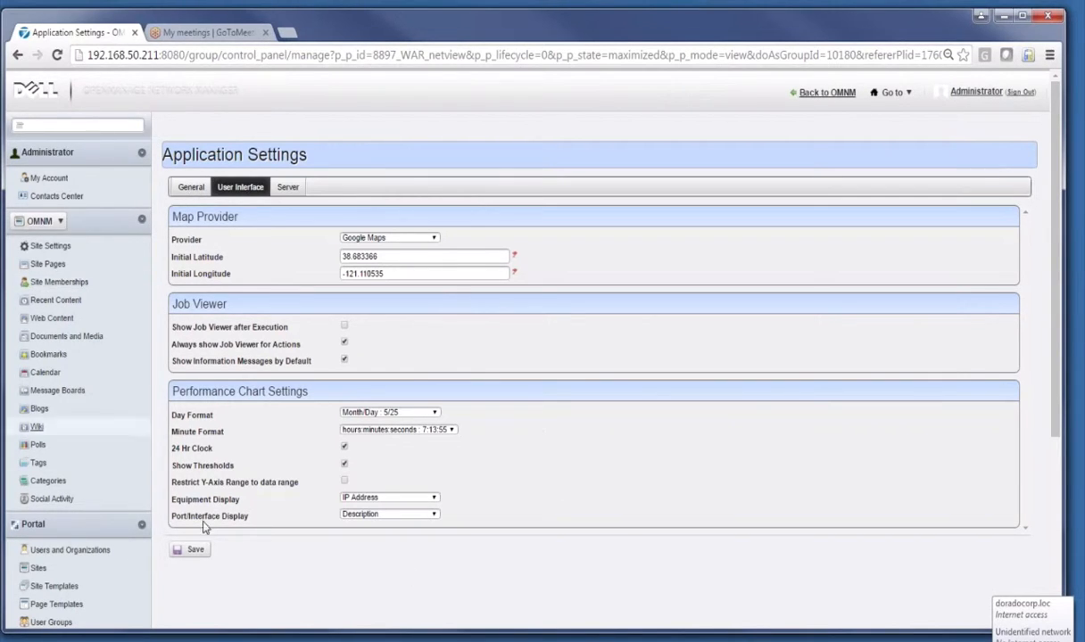
# - Enable Override System Defaults to examine the server session timeouts and User Role choices, and return to OMNM without saving
pyautogui.click(286, 192)
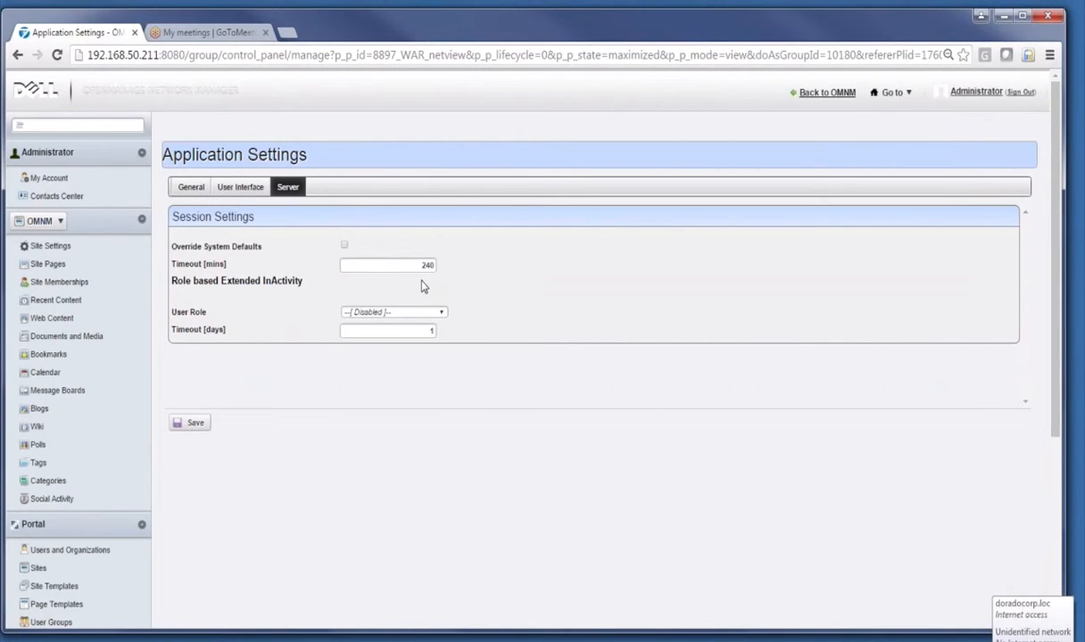
pyautogui.click(345, 247)
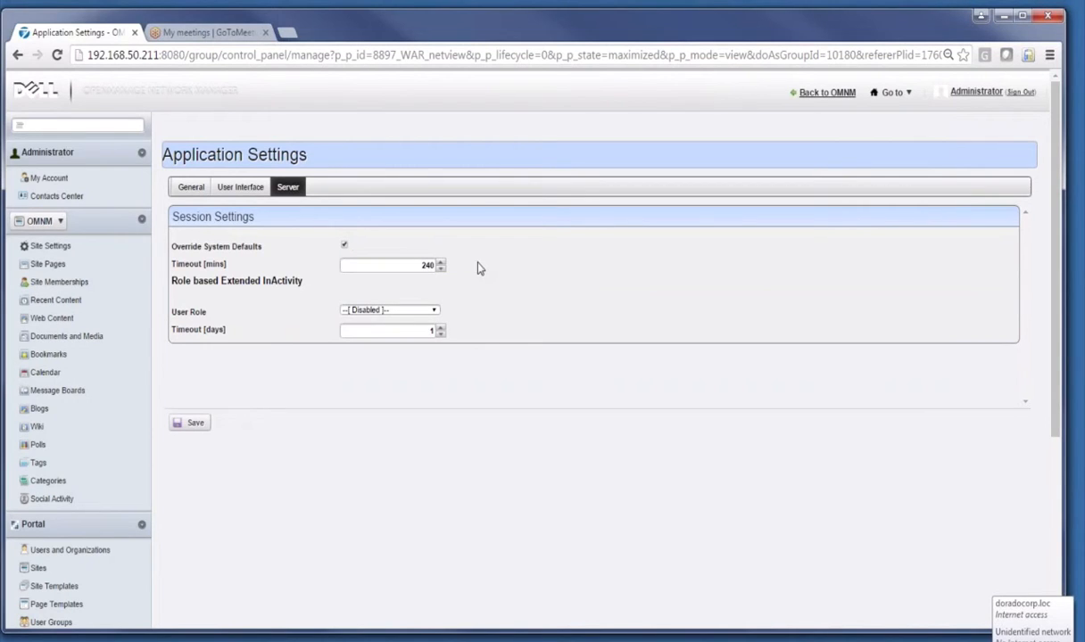
pyautogui.click(428, 312)
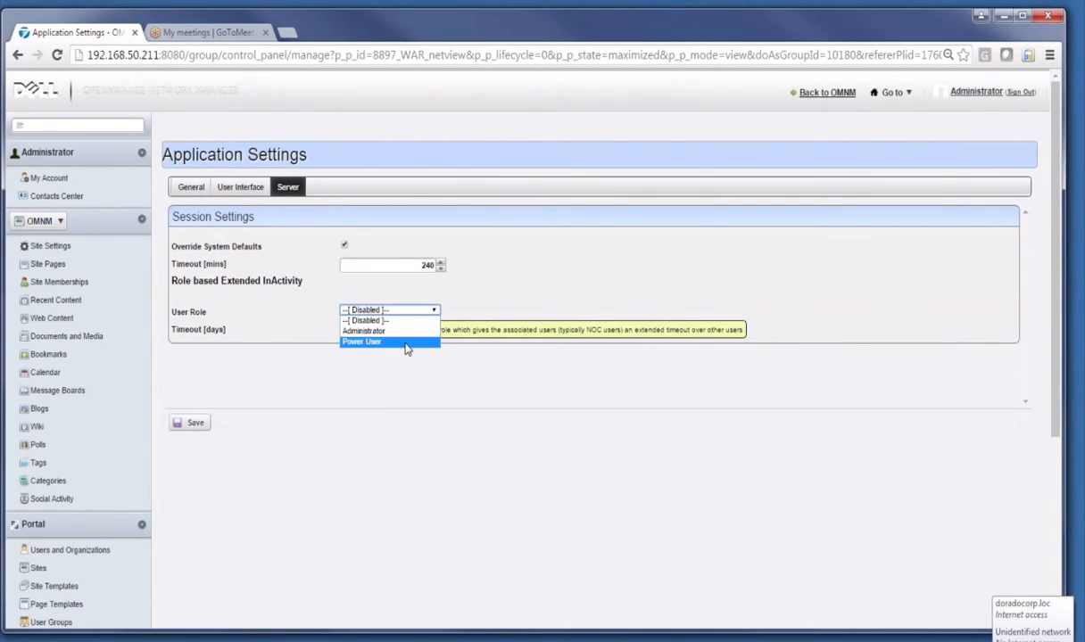
pyautogui.click(676, 245)
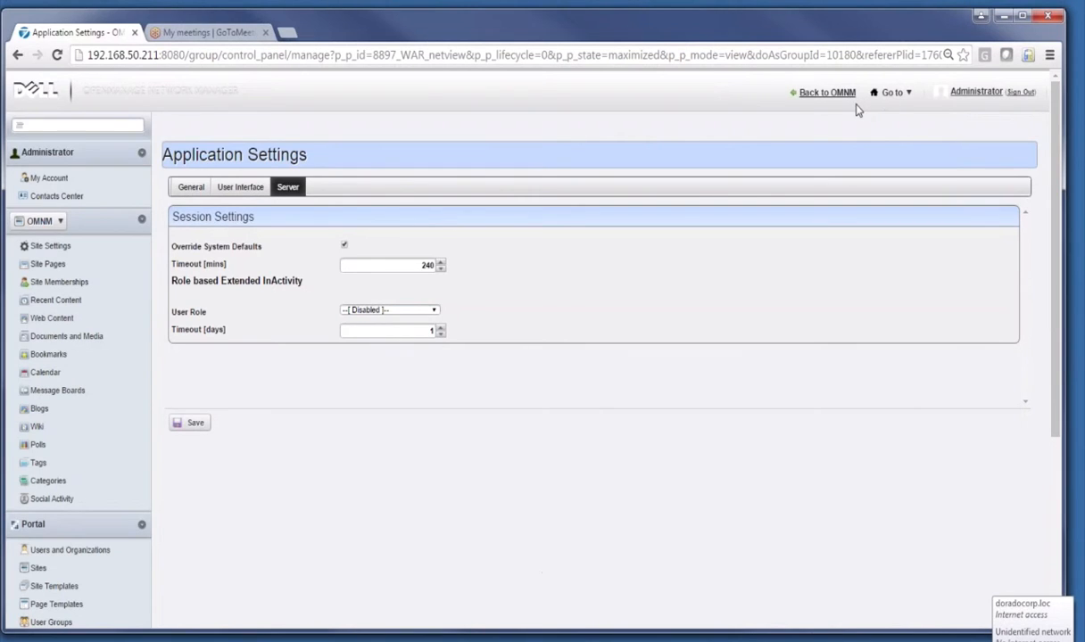
pyautogui.click(827, 92)
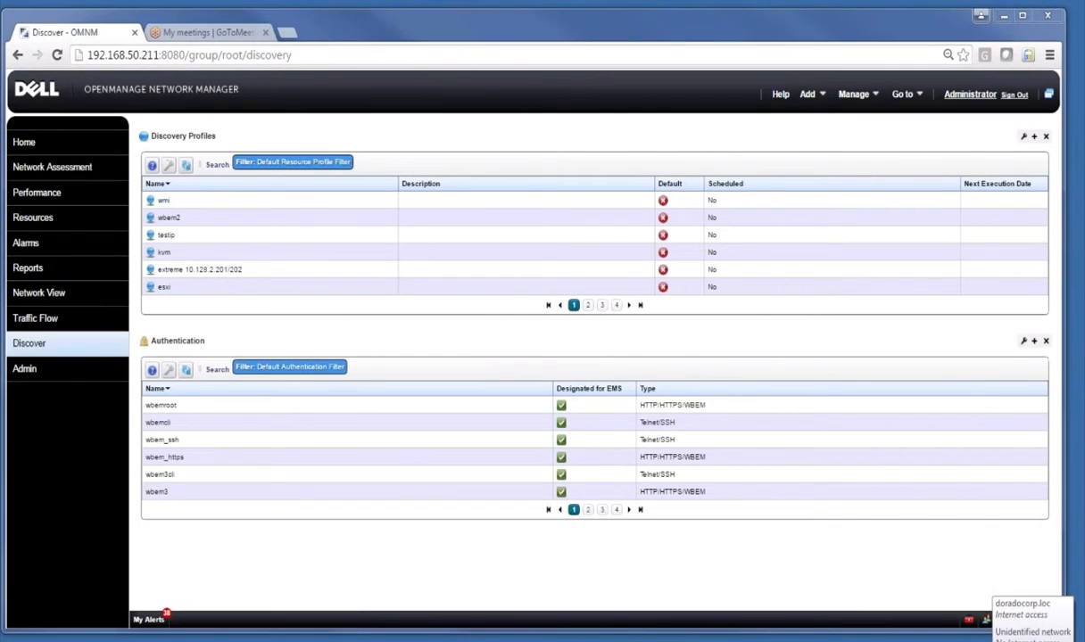